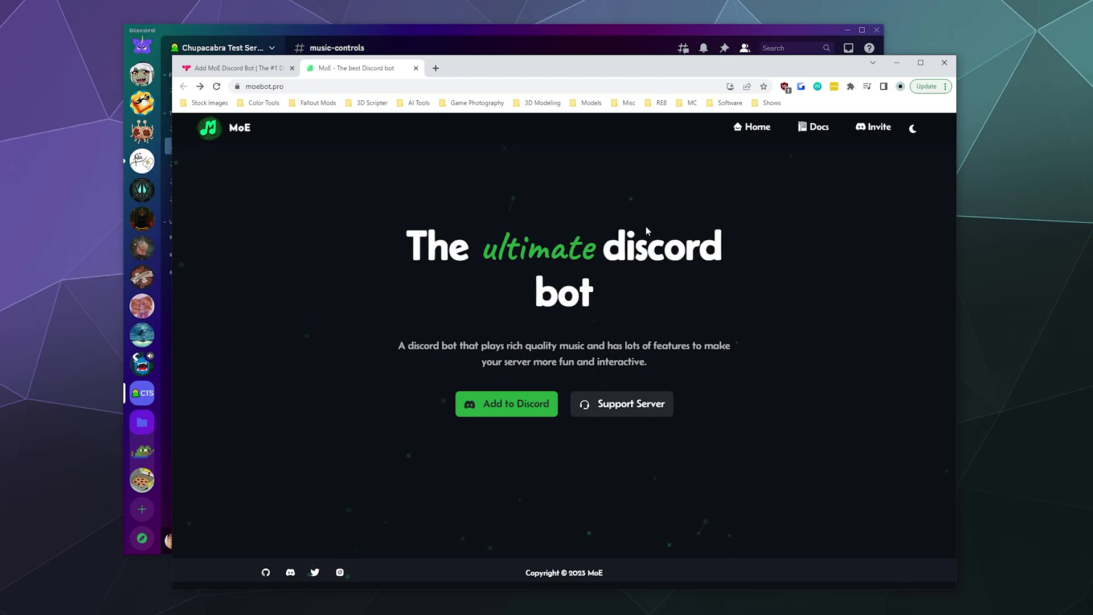
# Step: Review the MoE bot's listing on top.gg, then minimize the browser to return to Discord
pyautogui.click(239, 67)
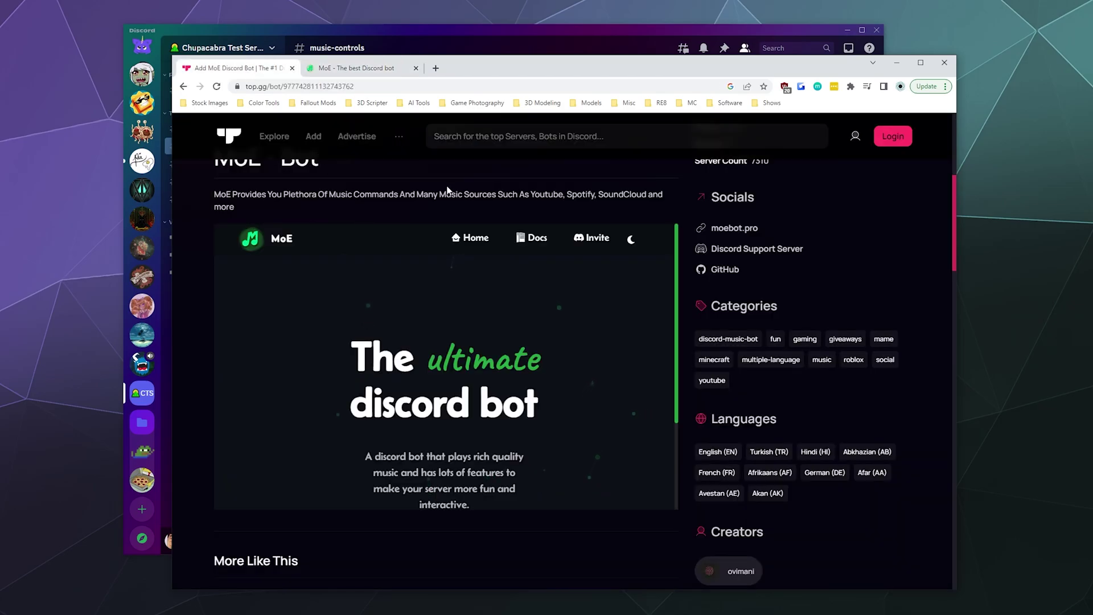
pyautogui.scroll(5, 387, 228)
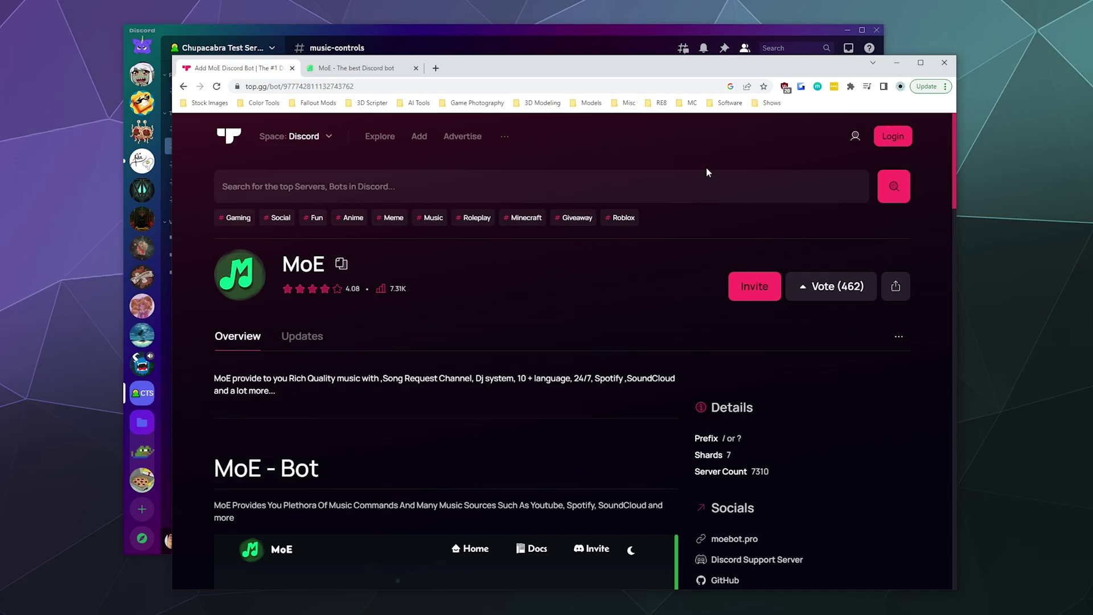
pyautogui.click(897, 63)
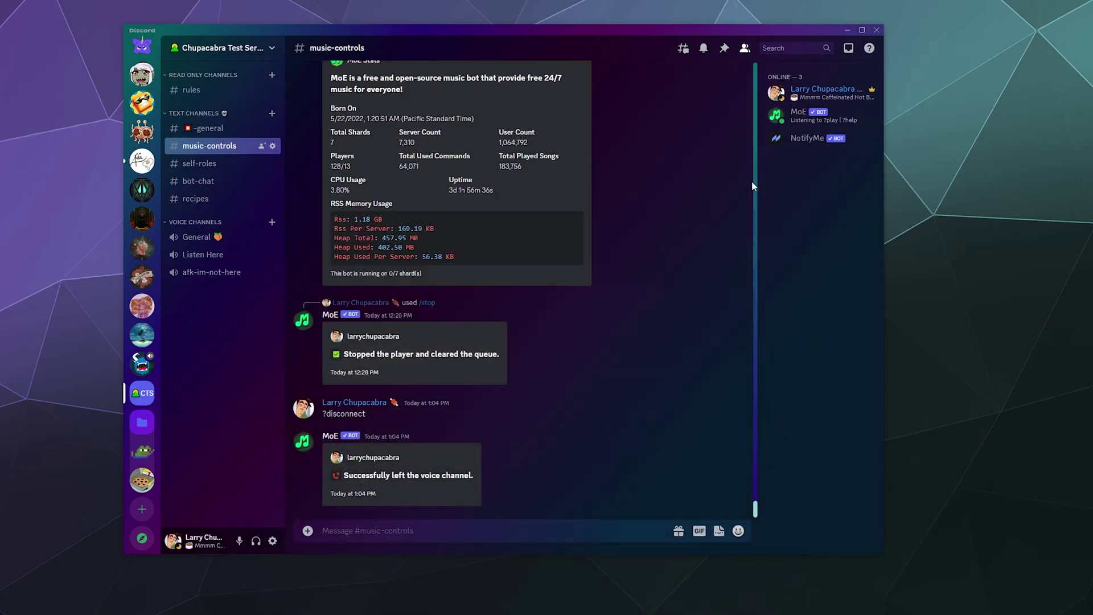
# Step: Kick the MoE bot from the server and confirm its removal
pyautogui.rightClick(786, 116)
pyautogui.click(748, 356)
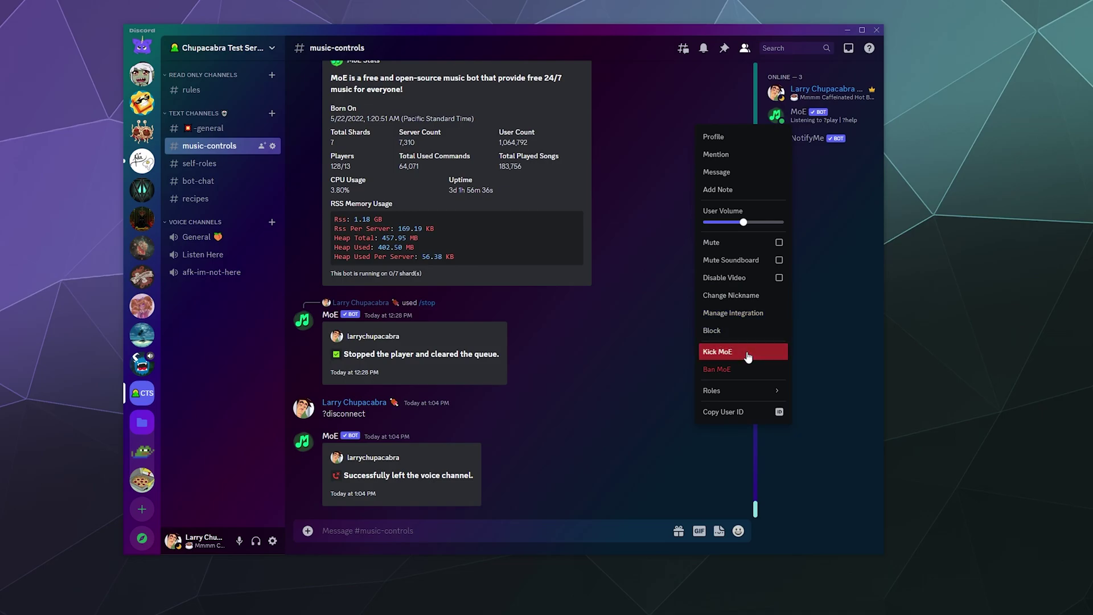
pyautogui.click(591, 345)
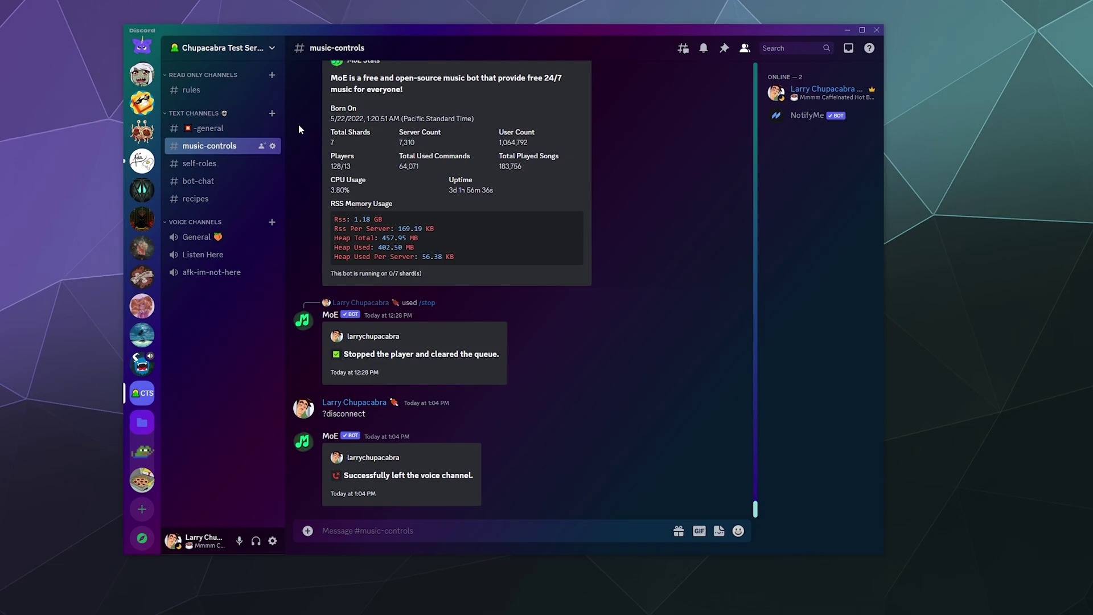
# Step: Open the App Directory from the server's settings and browse its featured and trending apps
pyautogui.click(250, 48)
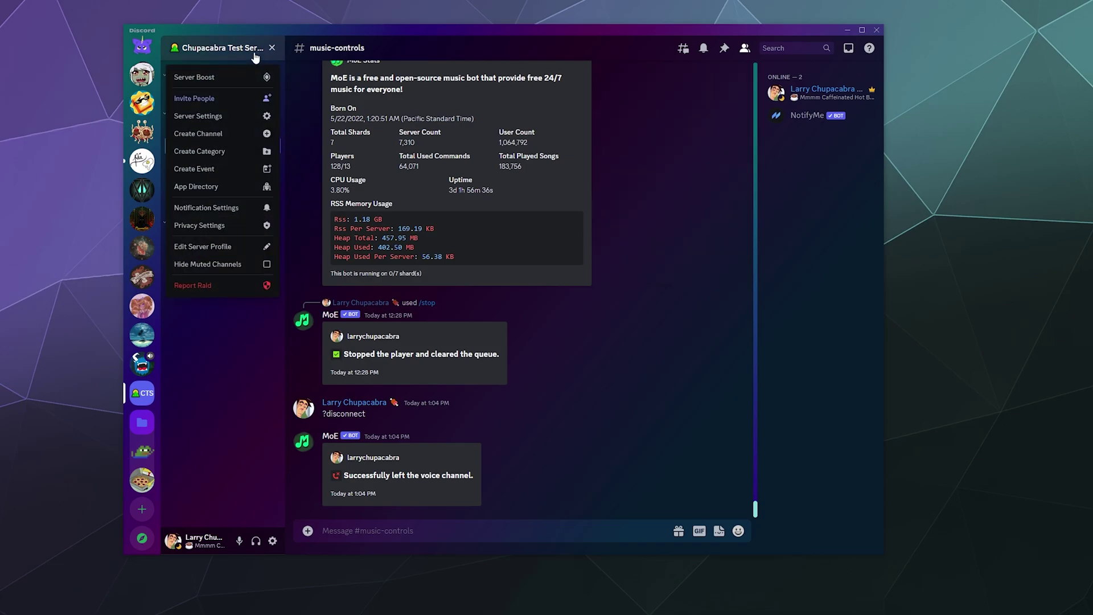
pyautogui.click(227, 118)
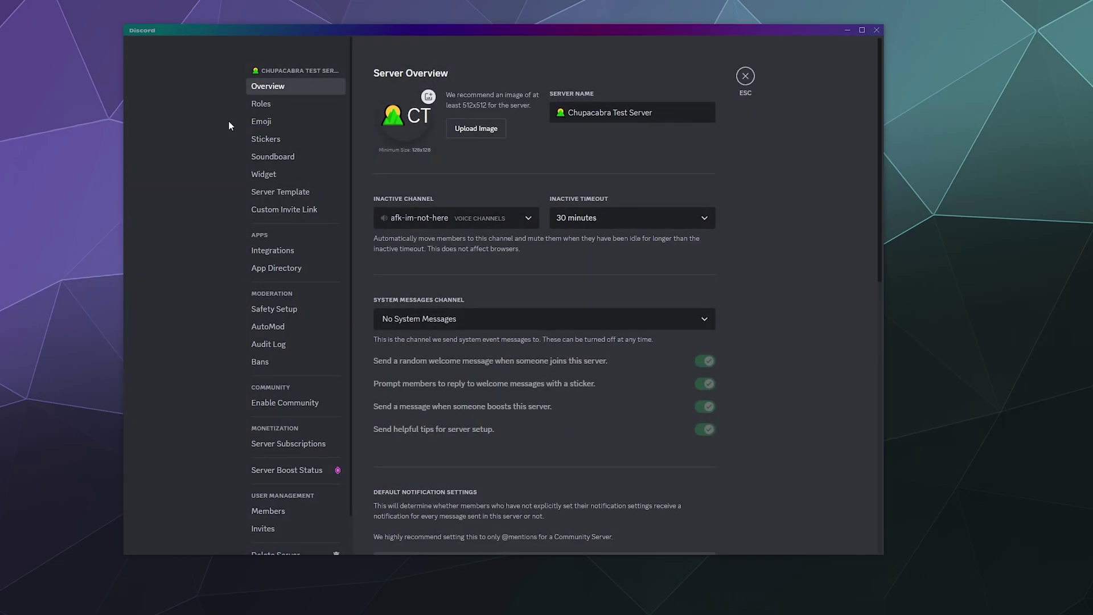
pyautogui.click(287, 269)
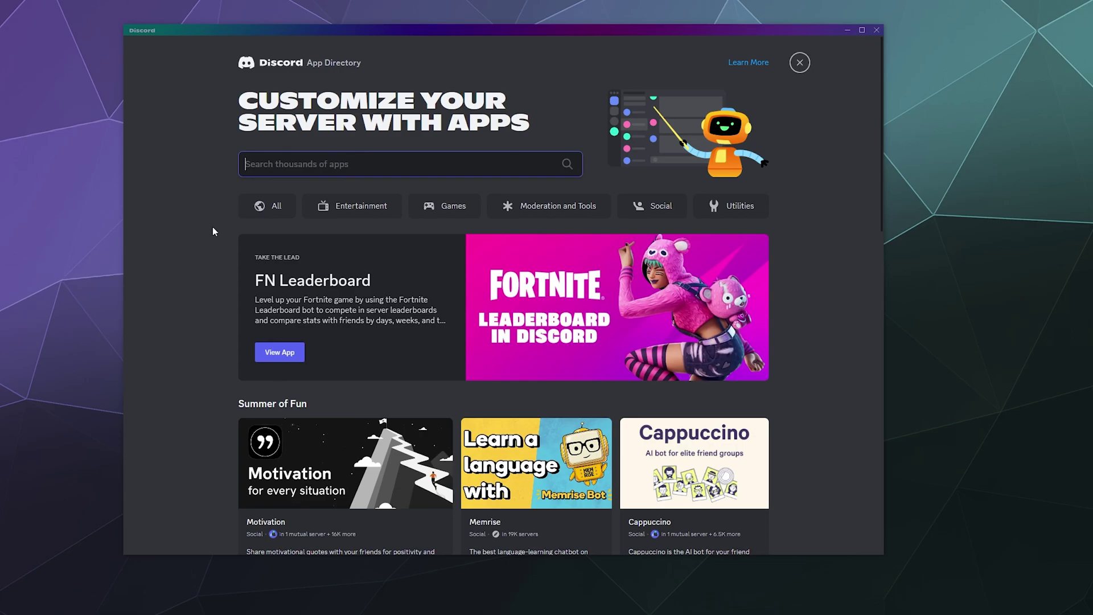
pyautogui.scroll(-6, 211, 228)
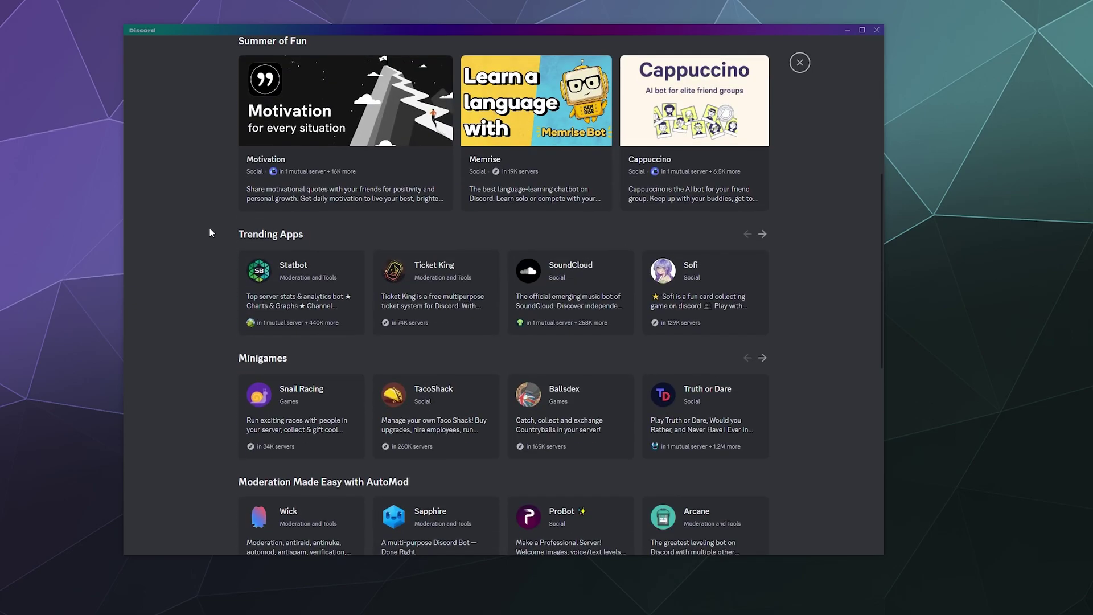
pyautogui.scroll(-4, 210, 229)
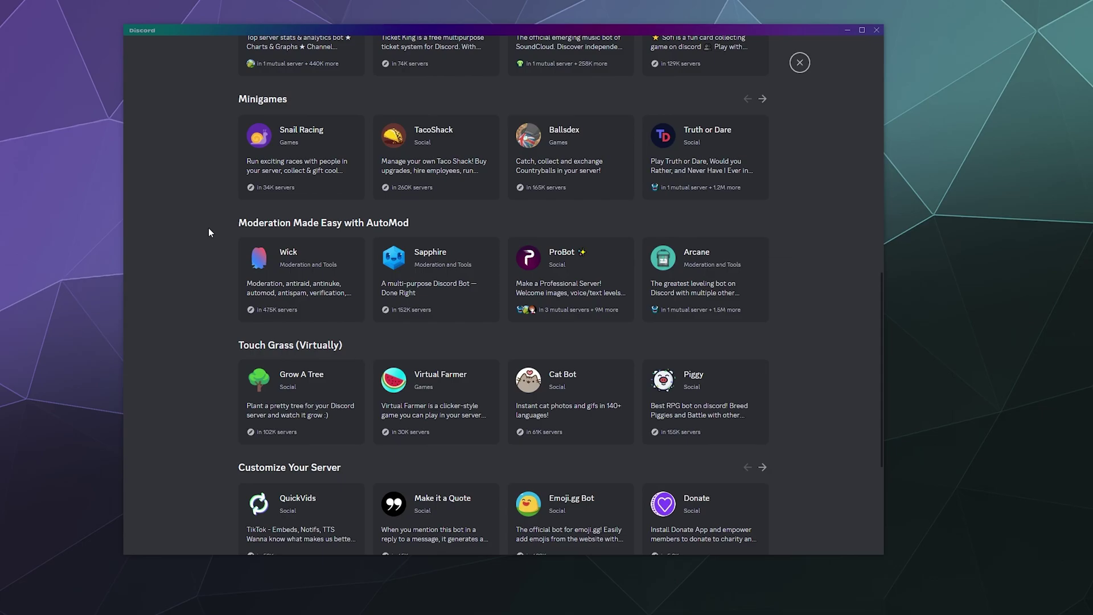
pyautogui.scroll(-4, 210, 227)
# Step: Search the App Directory for MoE, open the bot's page and review its overview and slash commands
pyautogui.scroll(7, 210, 225)
pyautogui.scroll(7, 210, 228)
pyautogui.write('MoE')
pyautogui.press('Return')
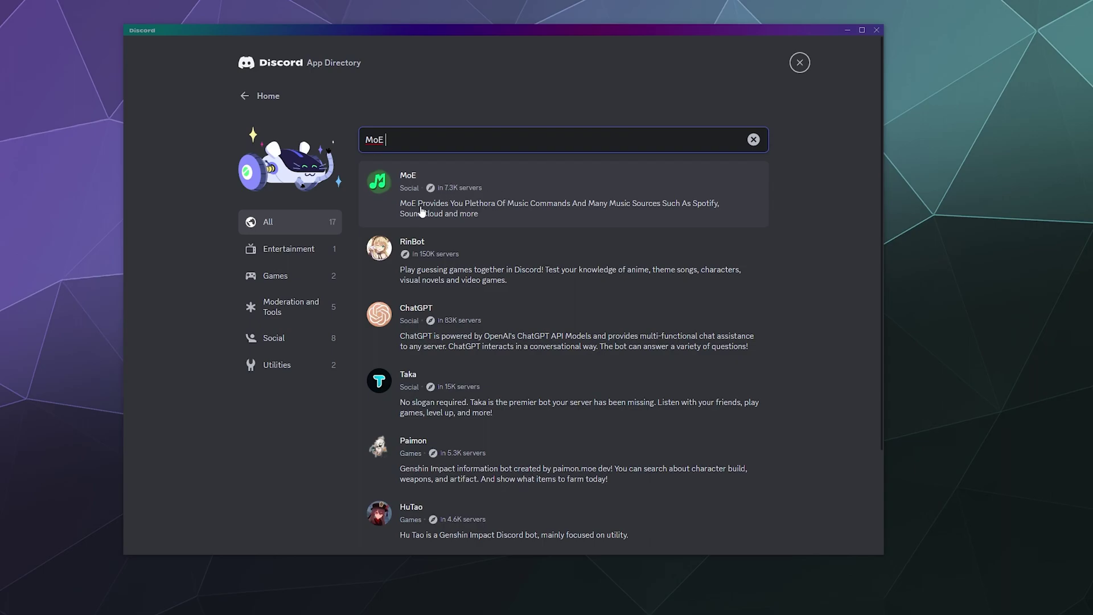
pyautogui.click(478, 206)
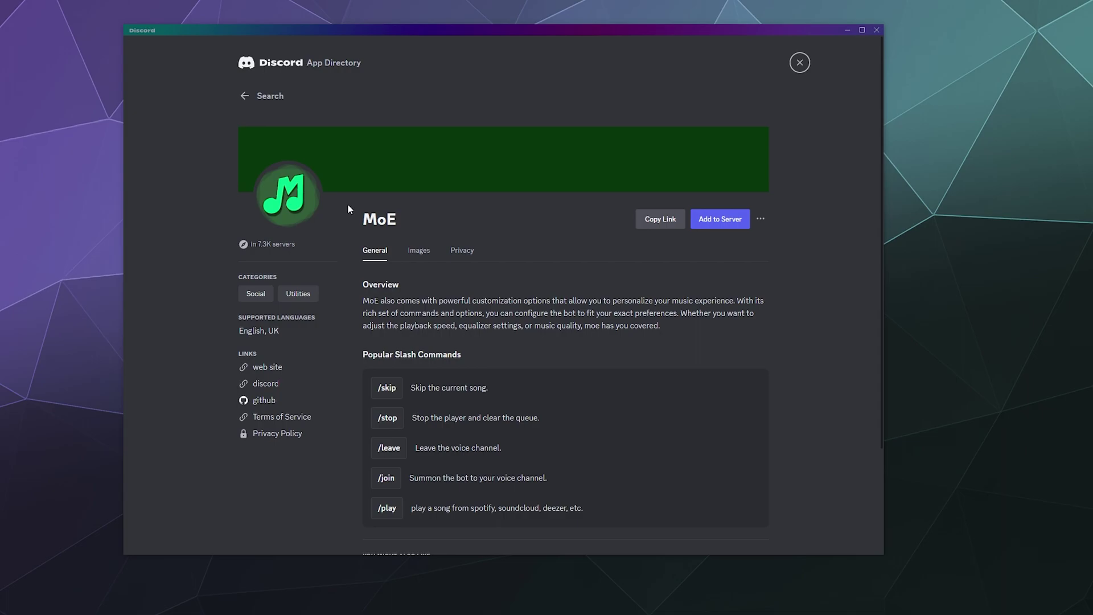
pyautogui.scroll(-3, 398, 233)
pyautogui.scroll(3, 456, 267)
# Step: Add MoE to the test server, authorize its permissions, complete the human verification and close the App Directory
pyautogui.click(727, 220)
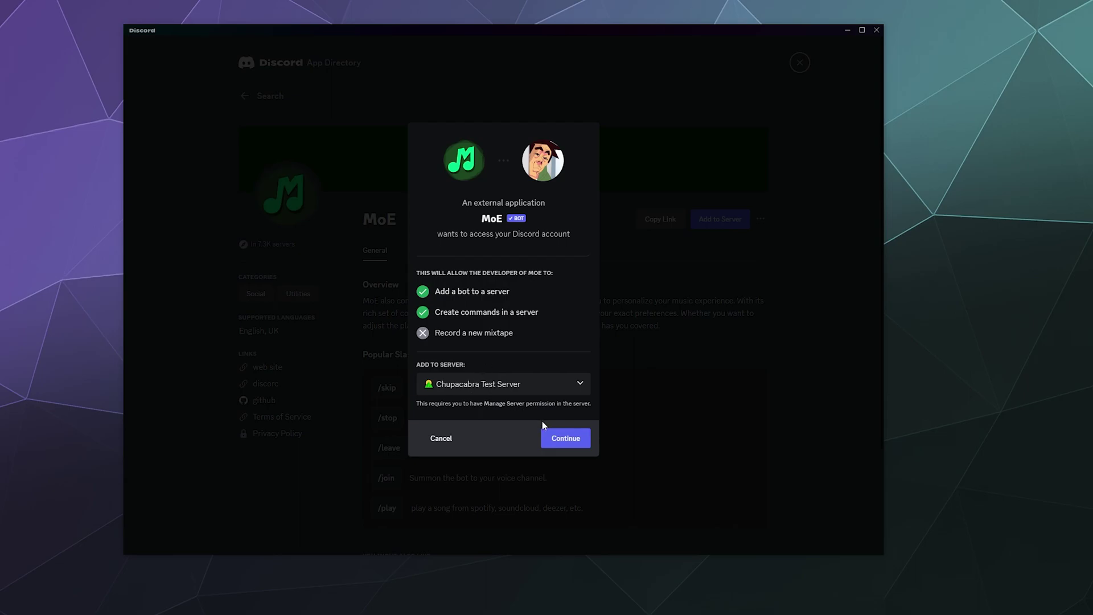
pyautogui.click(548, 438)
pyautogui.scroll(-3, 538, 353)
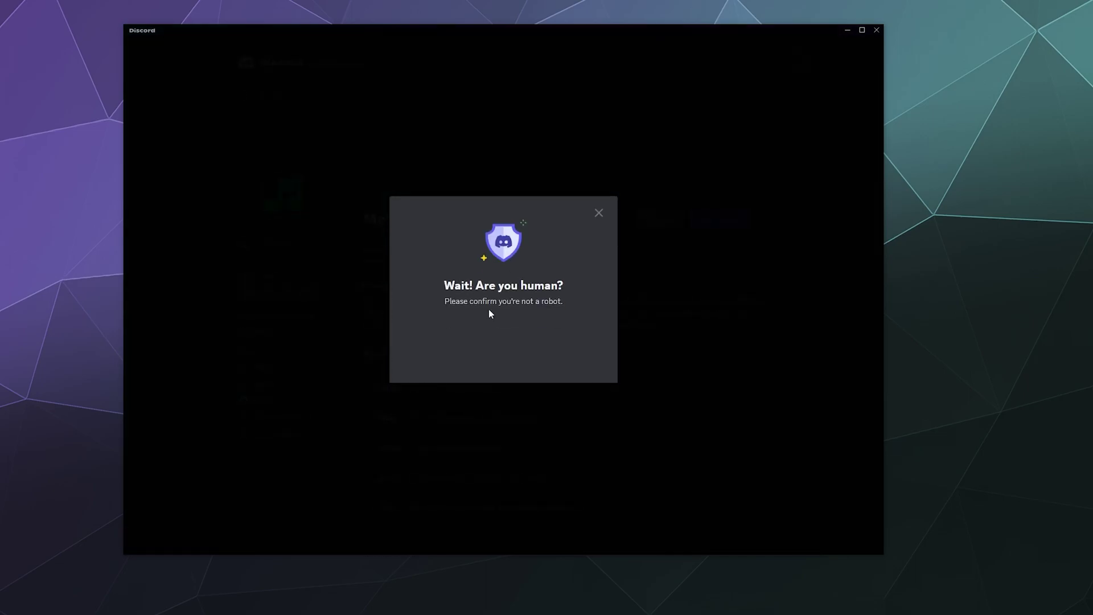
pyautogui.click(469, 339)
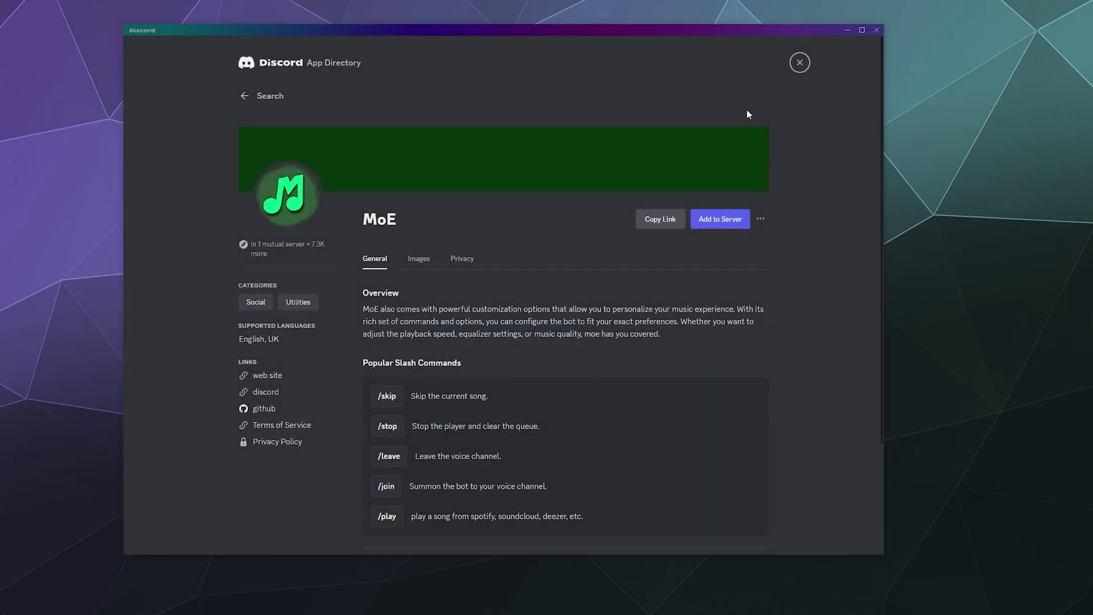
pyautogui.click(800, 63)
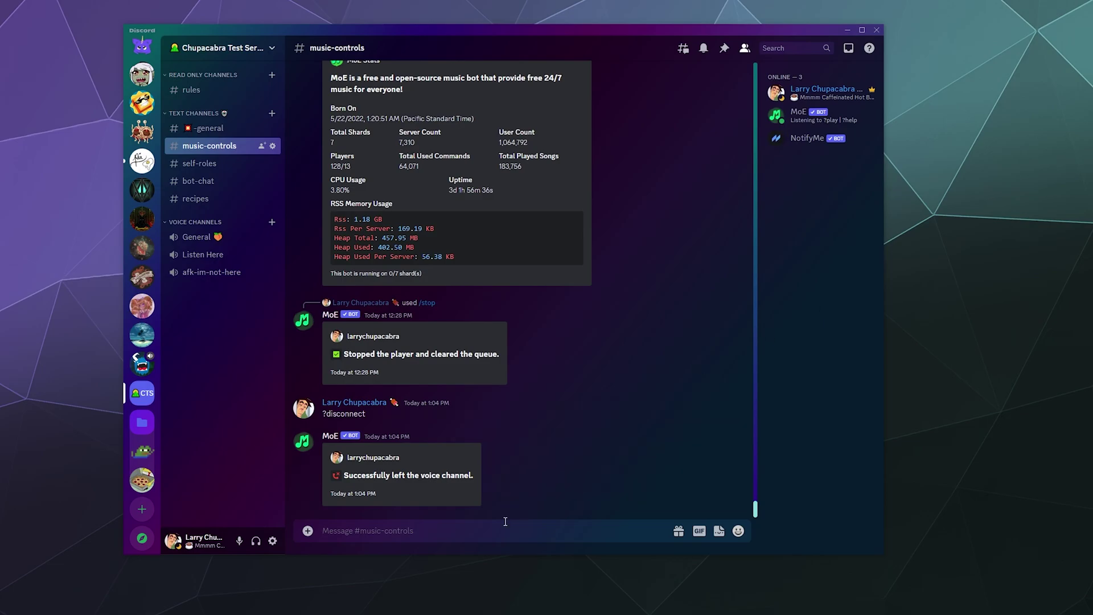
# Step: Send ?help in the music-controls channel and show MoE's Music command list
pyautogui.write('?help')
pyautogui.press('Return')
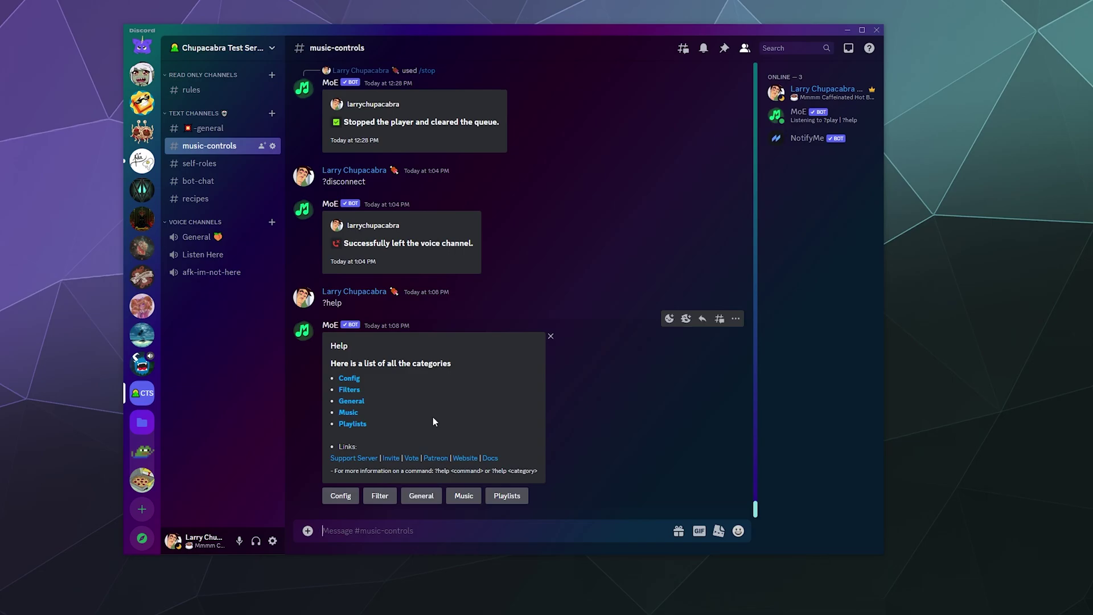
pyautogui.click(464, 495)
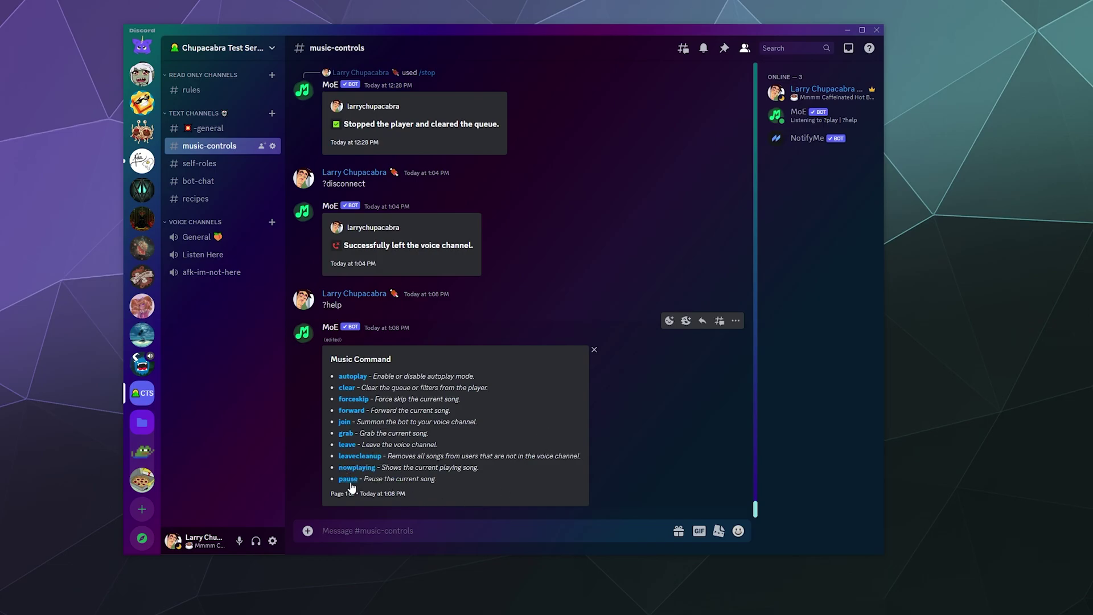
pyautogui.click(419, 517)
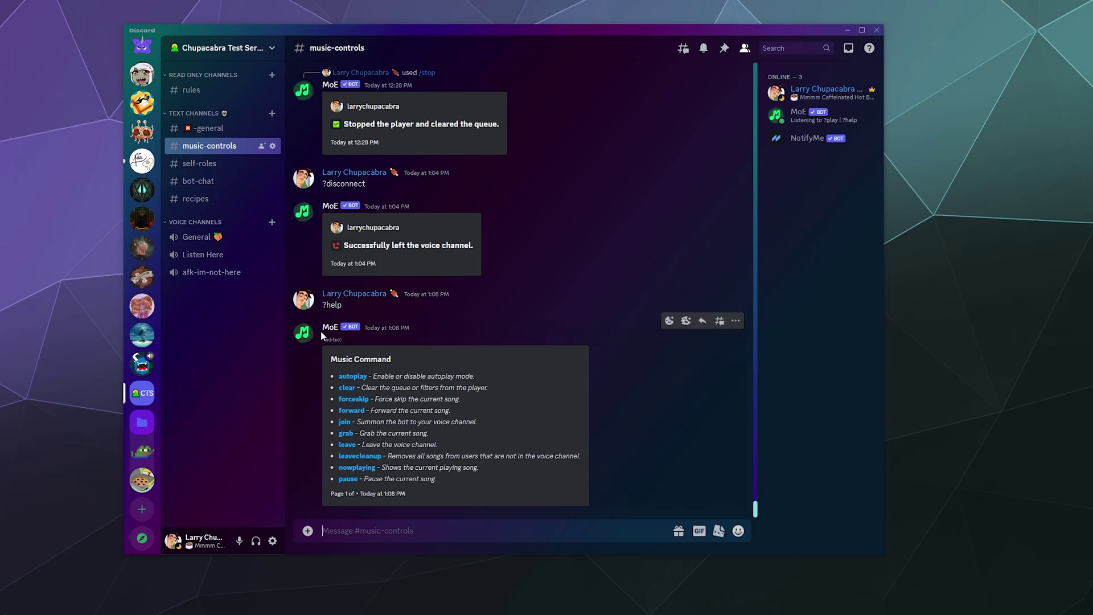
# Step: Join the Listen Here voice channel and run MoE's /play command with the query "alan walker faded"
pyautogui.click(208, 257)
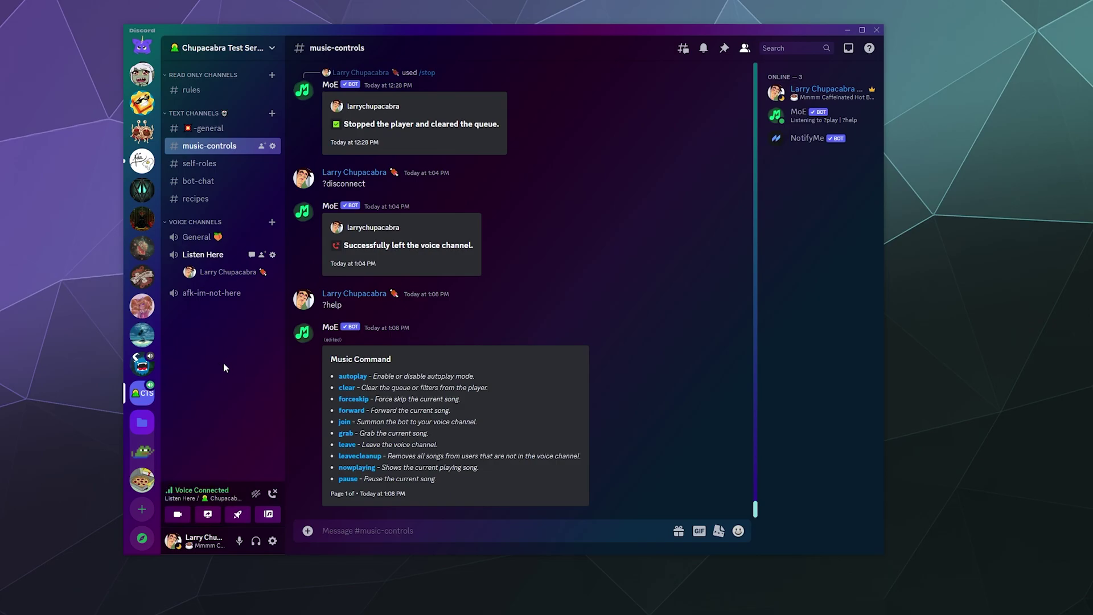
pyautogui.click(399, 531)
pyautogui.write('/play')
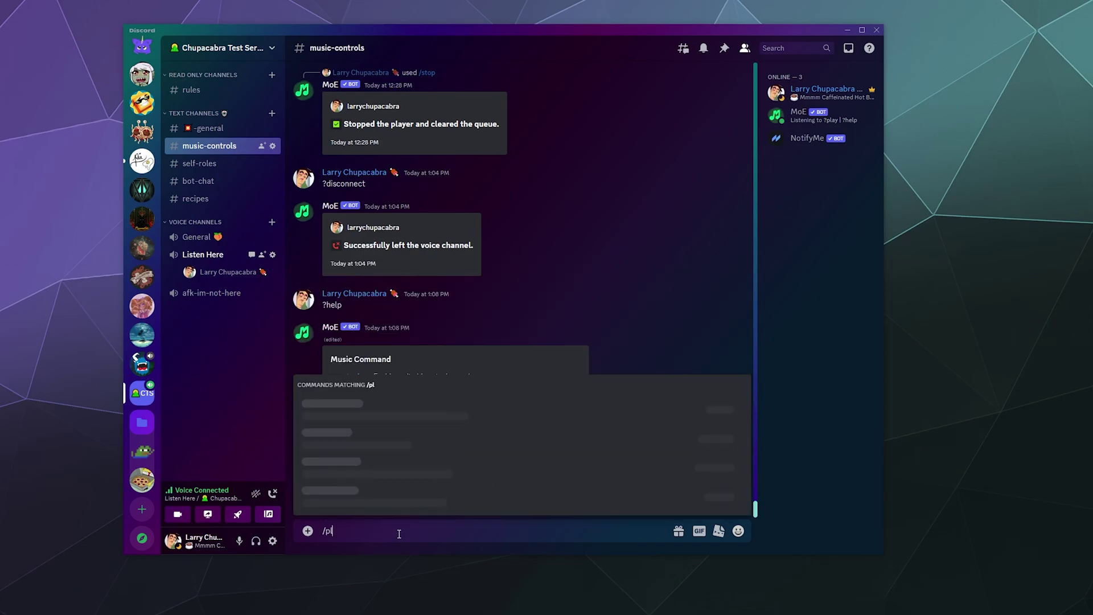
pyautogui.press('Tab')
pyautogui.write('ala')
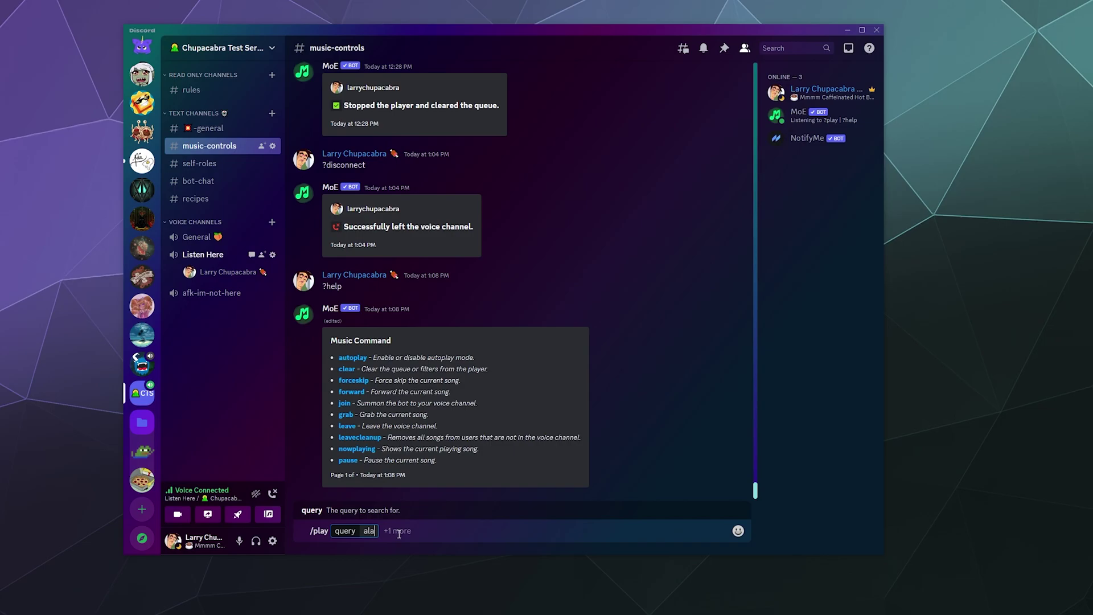
pyautogui.write('n walker faded')
pyautogui.press('Return')
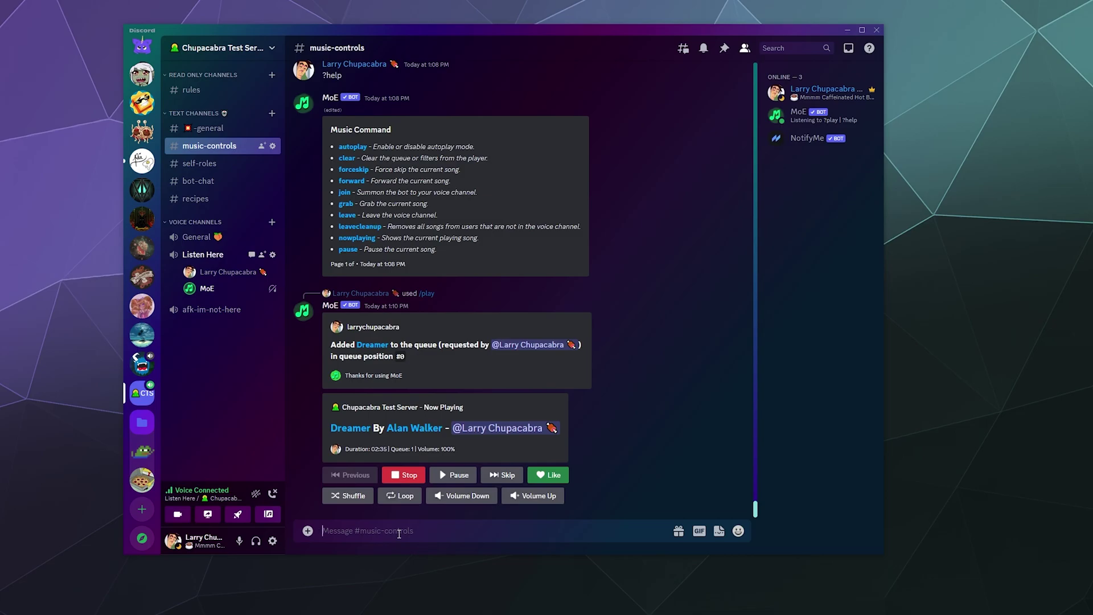
# Step: Run MoE's /help slash command without options and try to show its General category
pyautogui.write('/')
pyautogui.press('BackSpace')
pyautogui.write('/help')
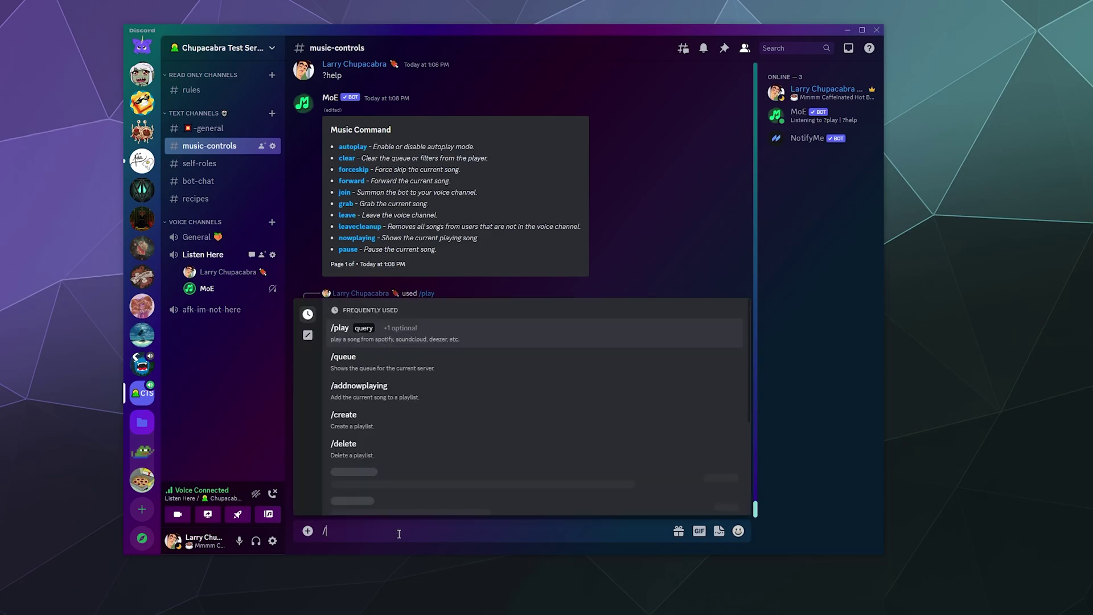
pyautogui.press('Down')
pyautogui.press('Up')
pyautogui.press('Return')
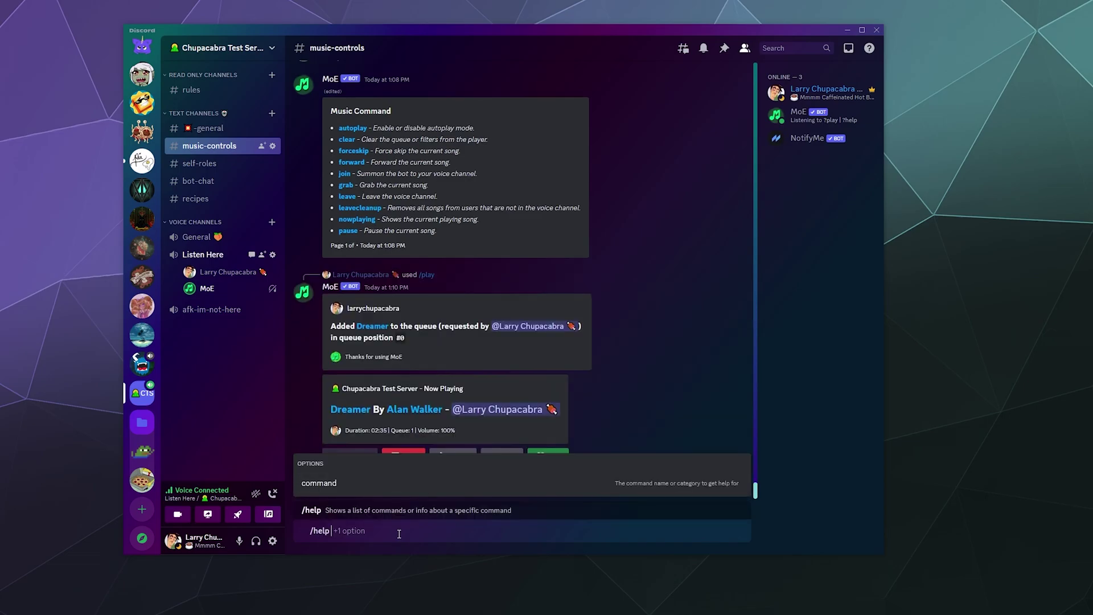
pyautogui.press('Return')
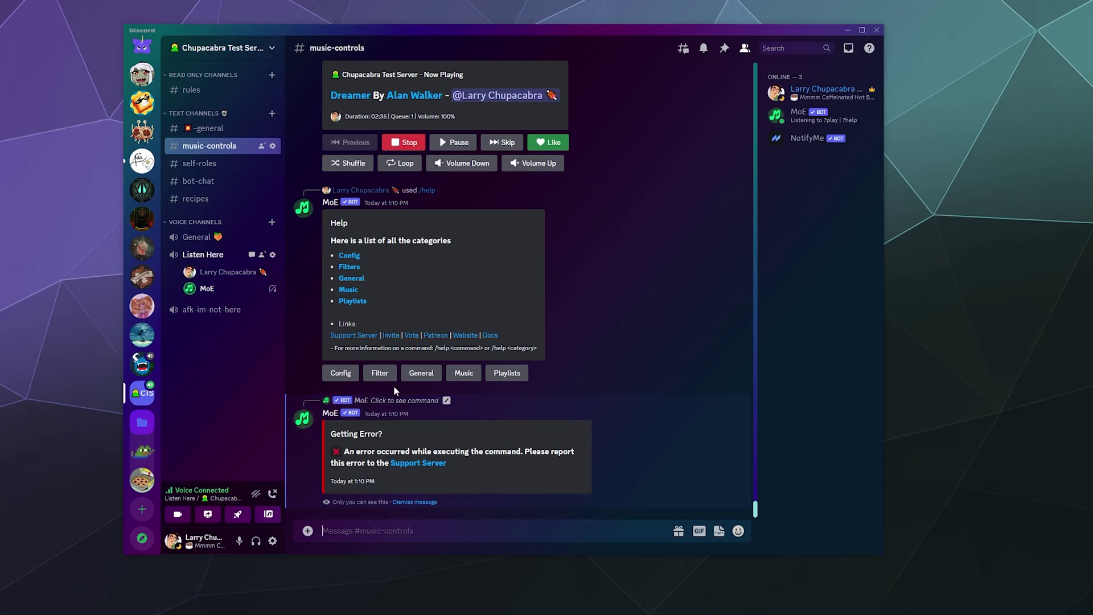
pyautogui.click(421, 373)
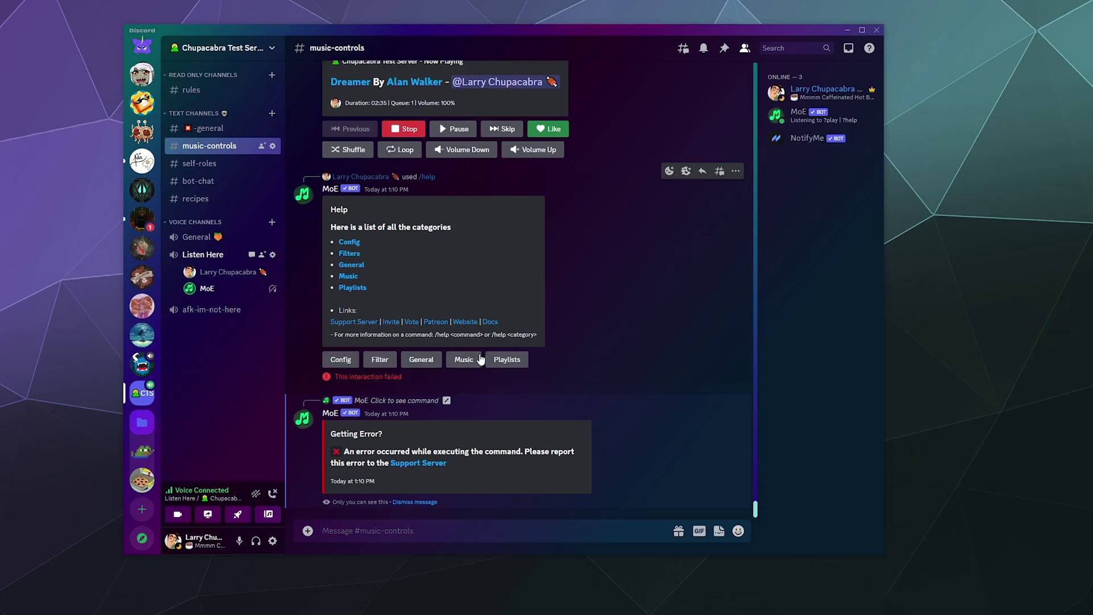
# Step: Send ?help in the music-controls channel and show MoE's General command list
pyautogui.click(561, 524)
pyautogui.write('?help')
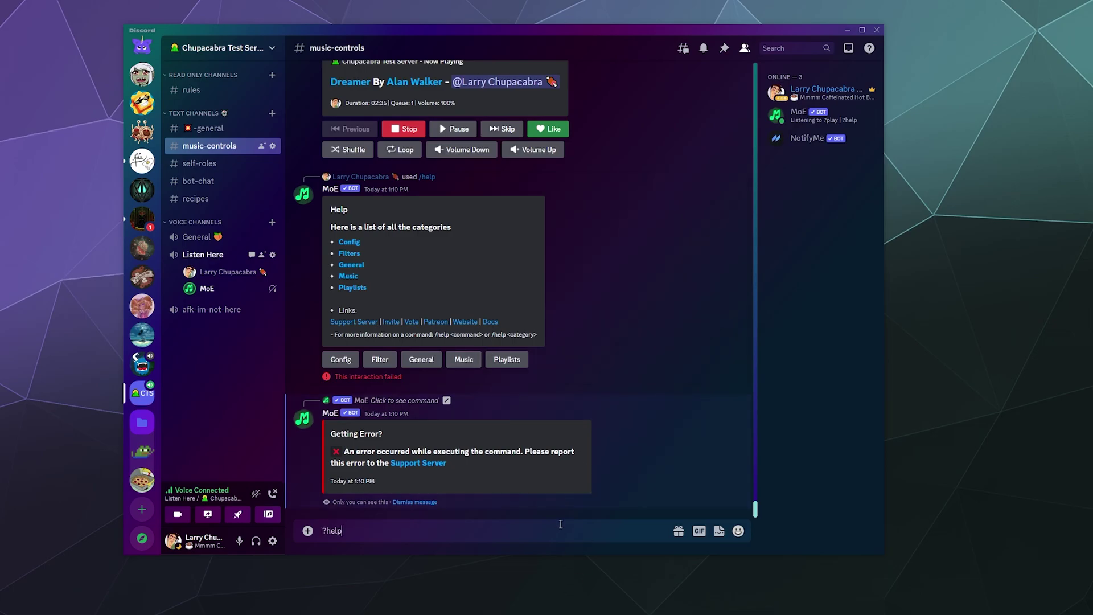
pyautogui.press('Return')
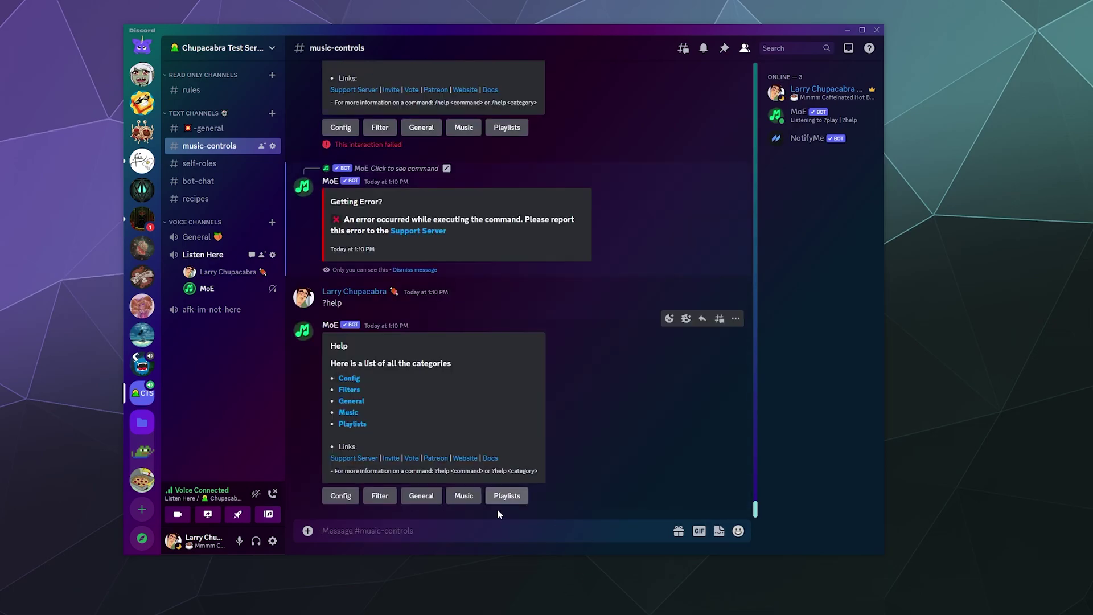
pyautogui.click(420, 496)
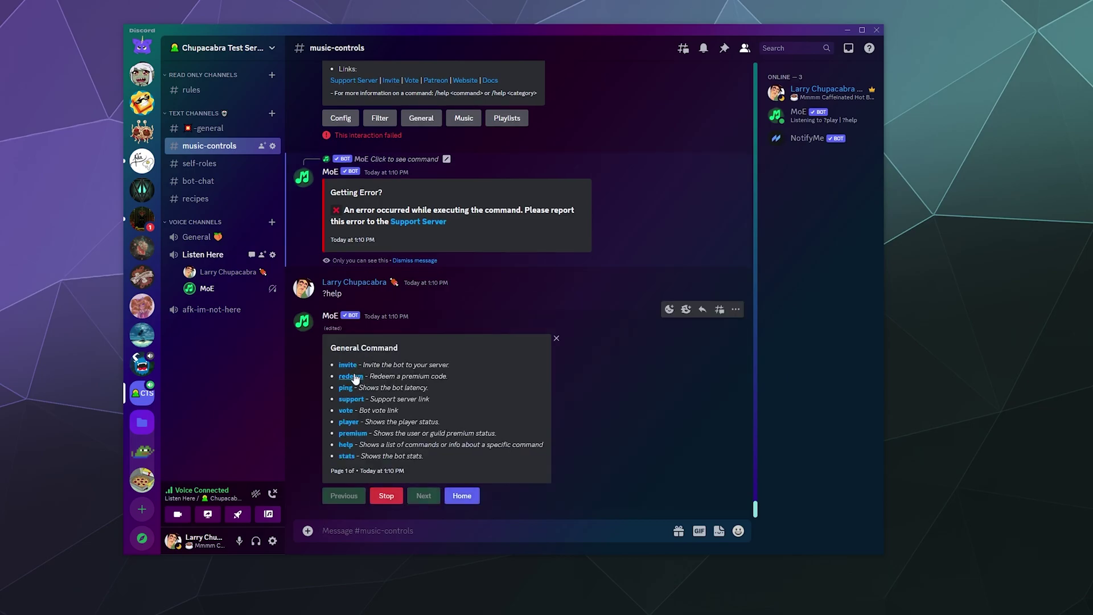
# Step: Send ?ping in the music-controls channel to check the MoE bot's latency
pyautogui.click(442, 523)
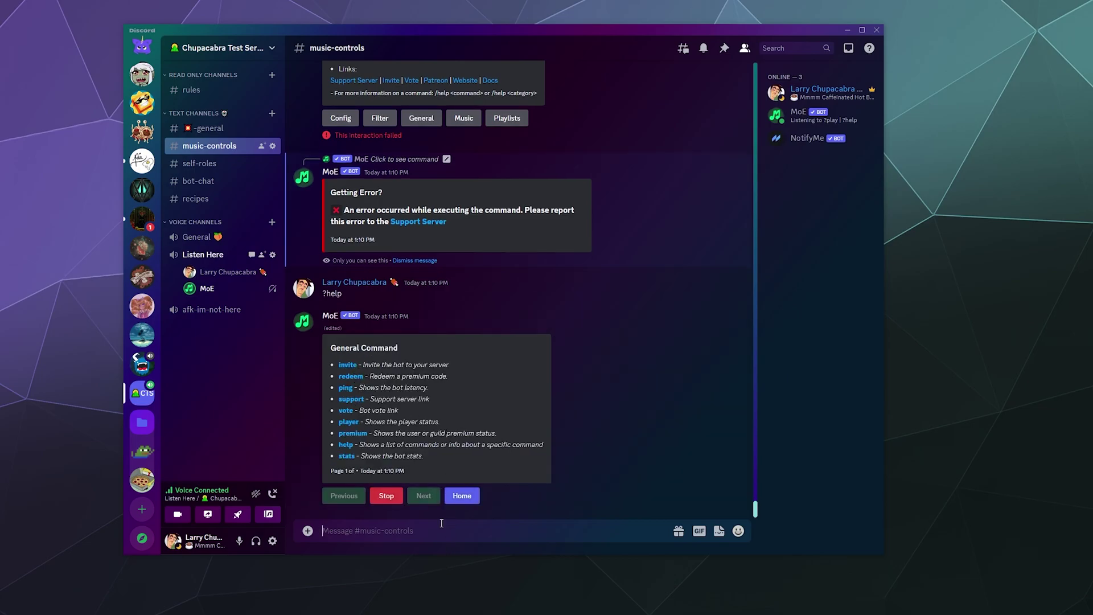
pyautogui.write('/i')
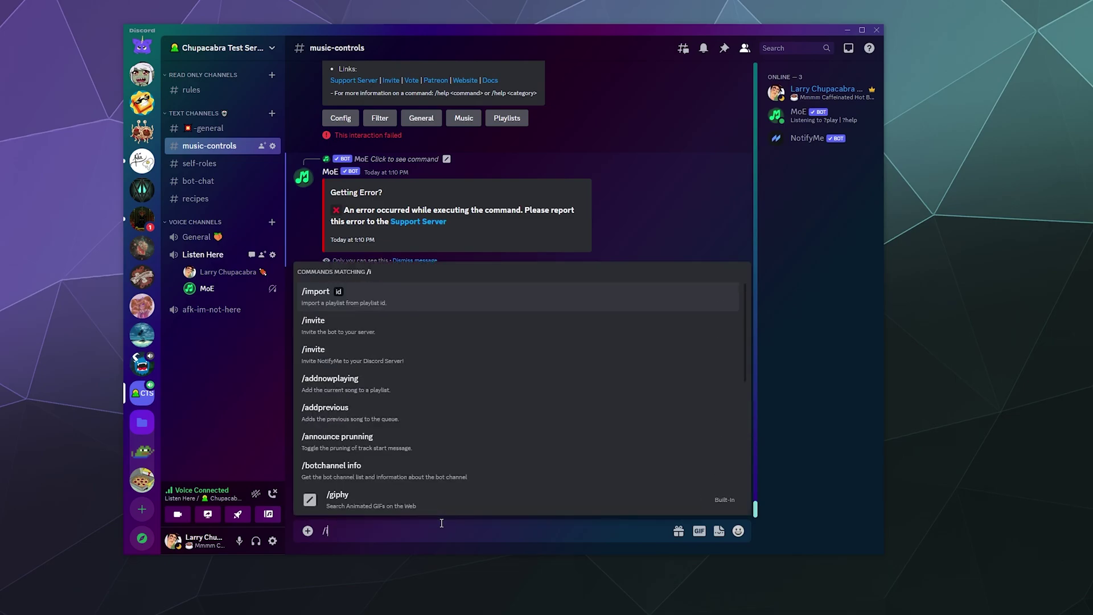
pyautogui.press('BackSpace')
pyautogui.write('?ping')
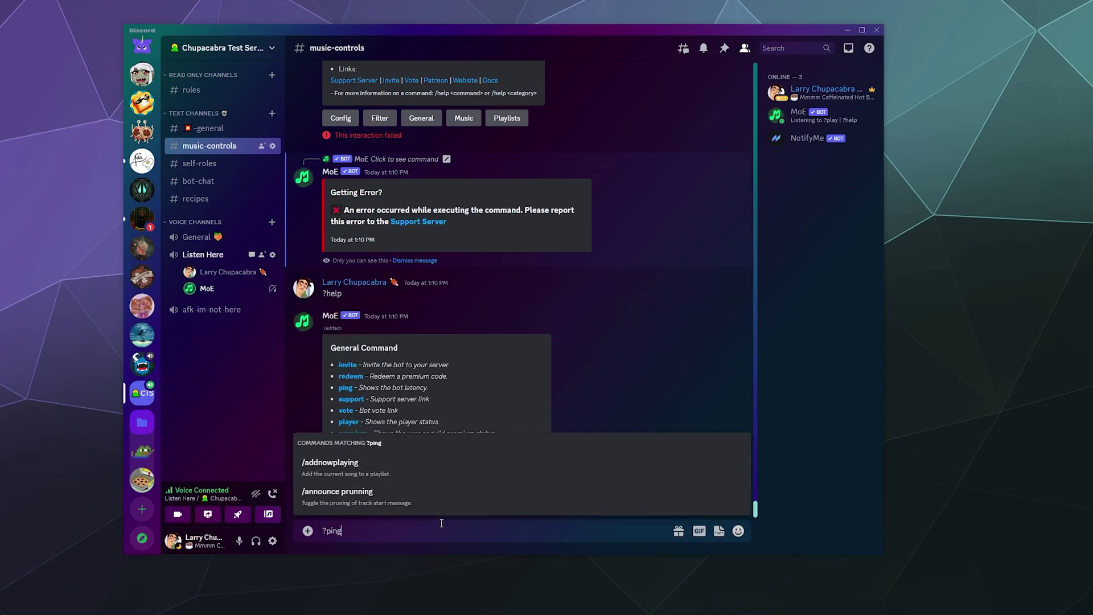
pyautogui.press('Return')
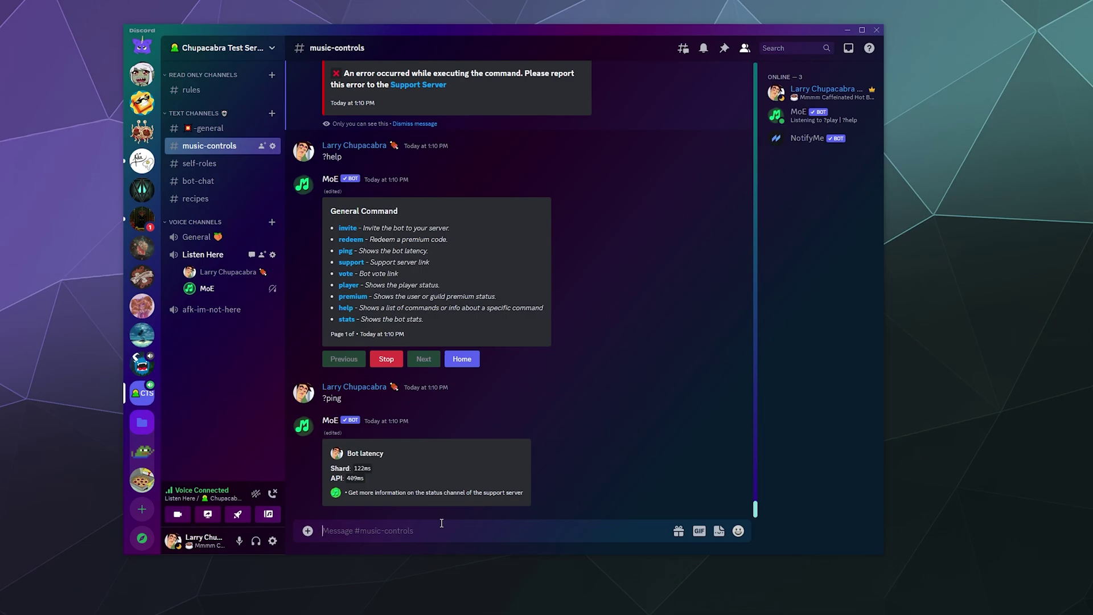
# Step: Run MoE's /play command in the music-controls channel with the query "Bloom Savard"
pyautogui.write('?')
pyautogui.press('BackSpace')
pyautogui.write('/play')
pyautogui.press('Tab')
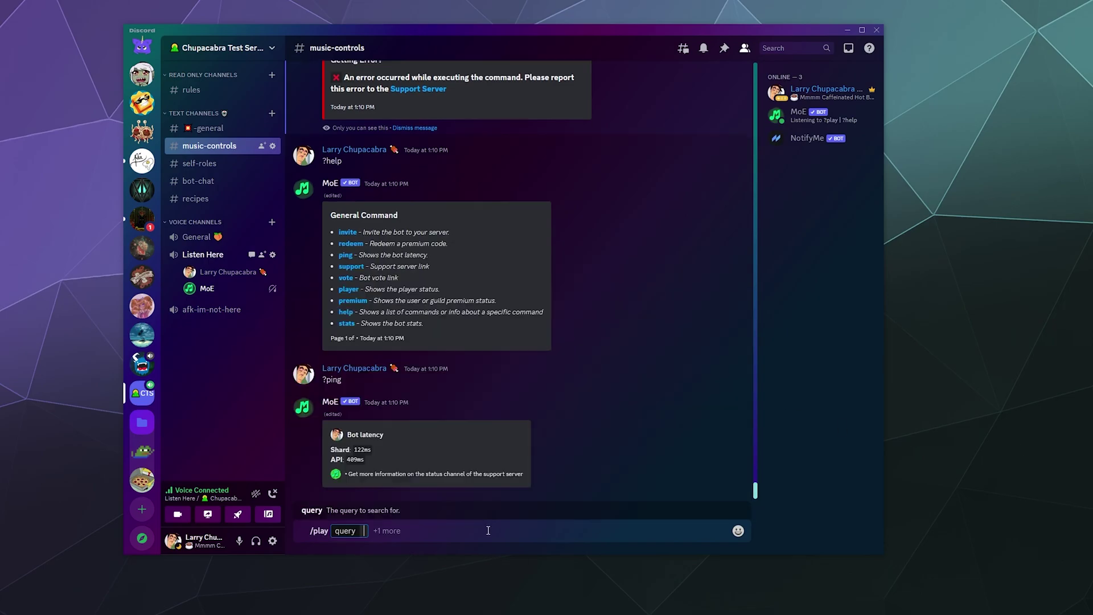
pyautogui.write('Bloo')
pyautogui.write('om')
pyautogui.write(' Savard')
pyautogui.press('Return')
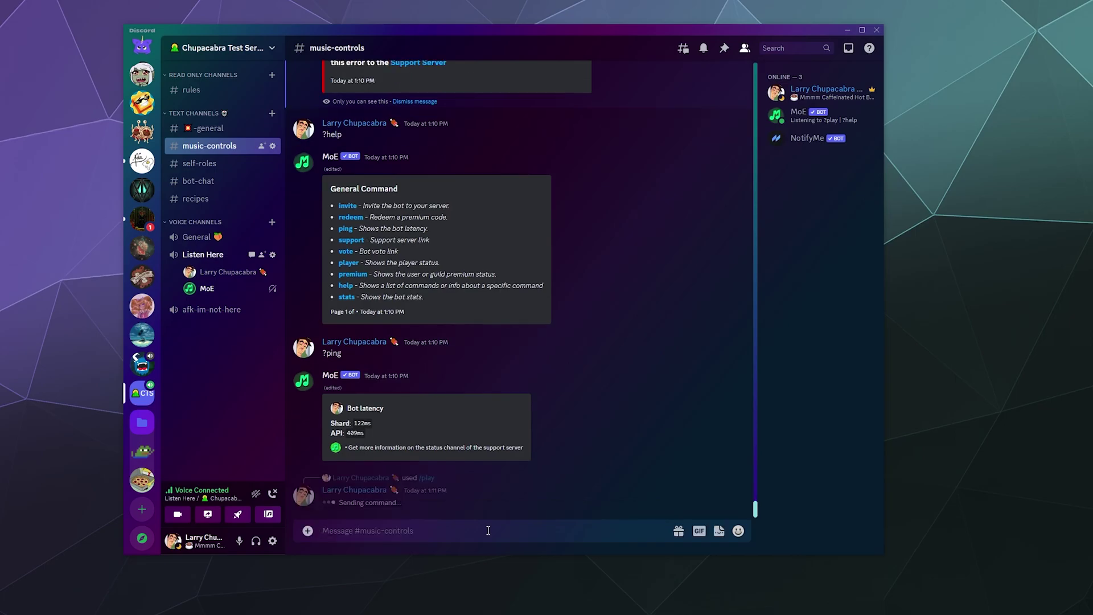
# Step: Queue another song by running MoE's /play command with the query "kage oni"
pyautogui.write('/play')
pyautogui.press('Tab')
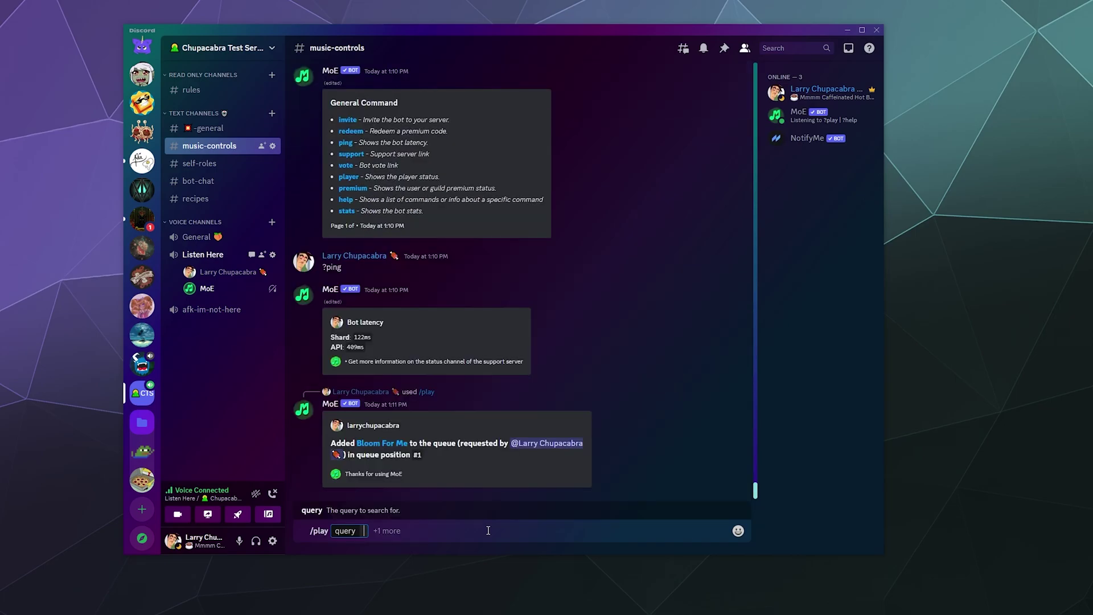
pyautogui.write('kage oni')
pyautogui.press('Return')
# Step: Queue another song by running MoE's /play command with the query "rxm look at me"
pyautogui.write('/play')
pyautogui.press('Tab')
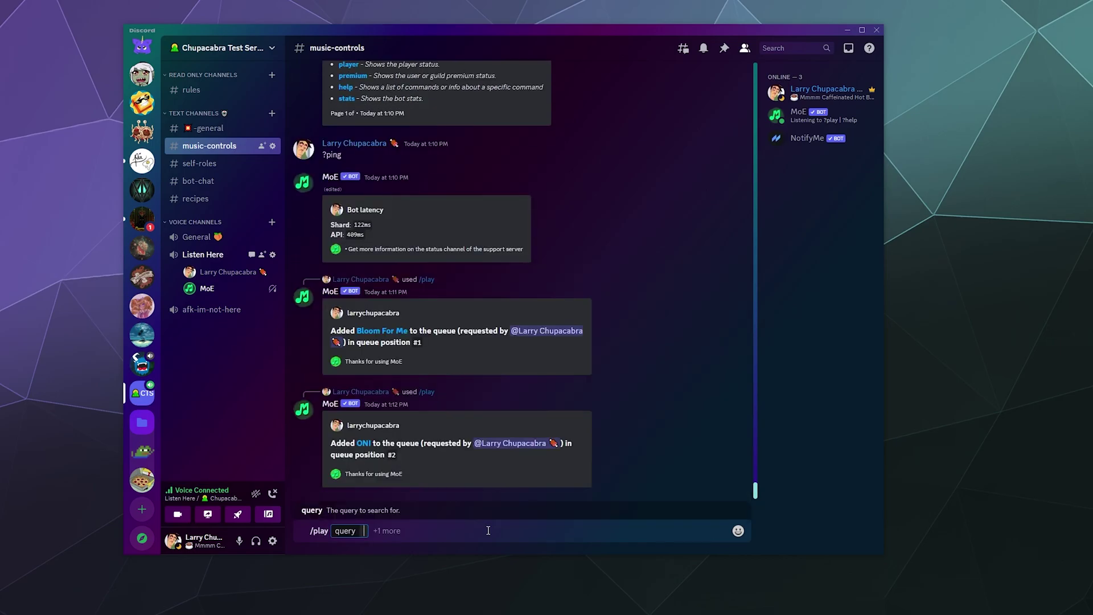
pyautogui.write('rxm look at me')
pyautogui.press('Return')
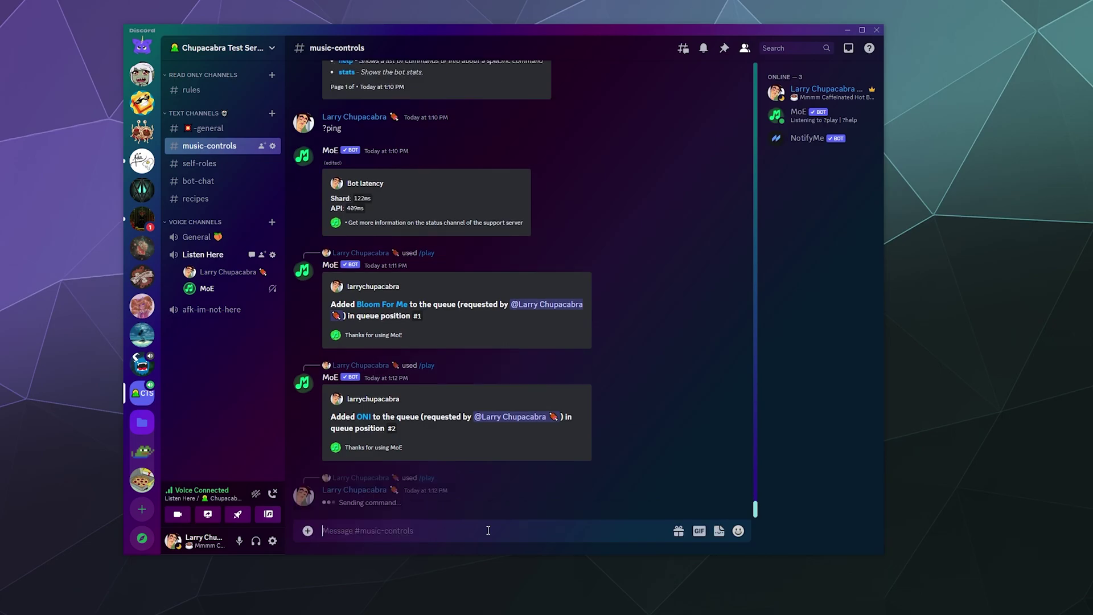
# Step: Queue another song by running MoE's /play command with the query "more plastic take me back"
pyautogui.write('/play')
pyautogui.press('Tab')
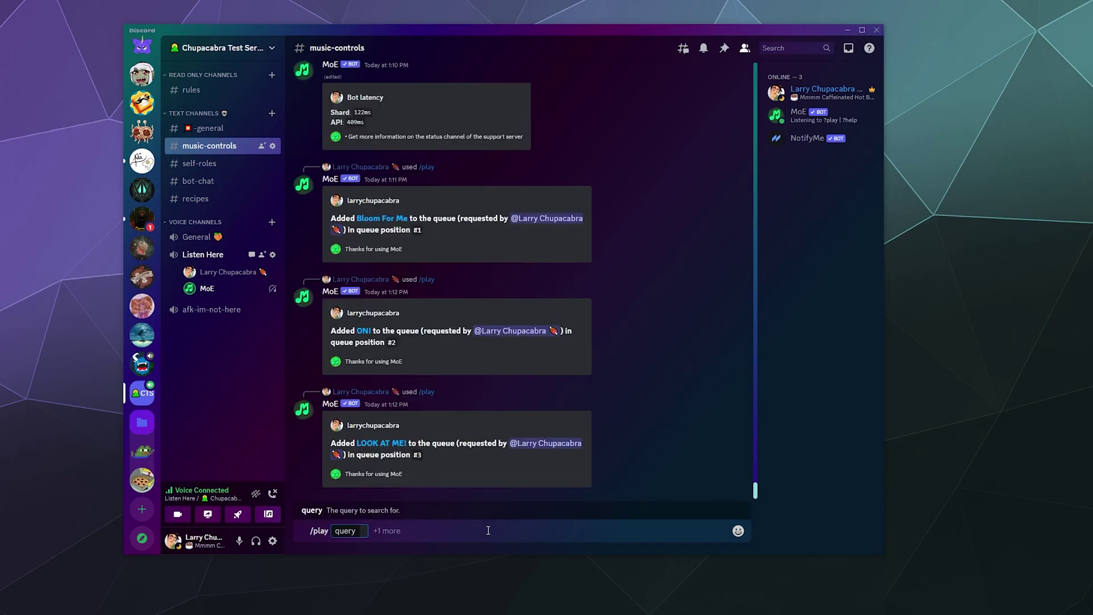
pyautogui.write('more plastic take me back')
pyautogui.press('Return')
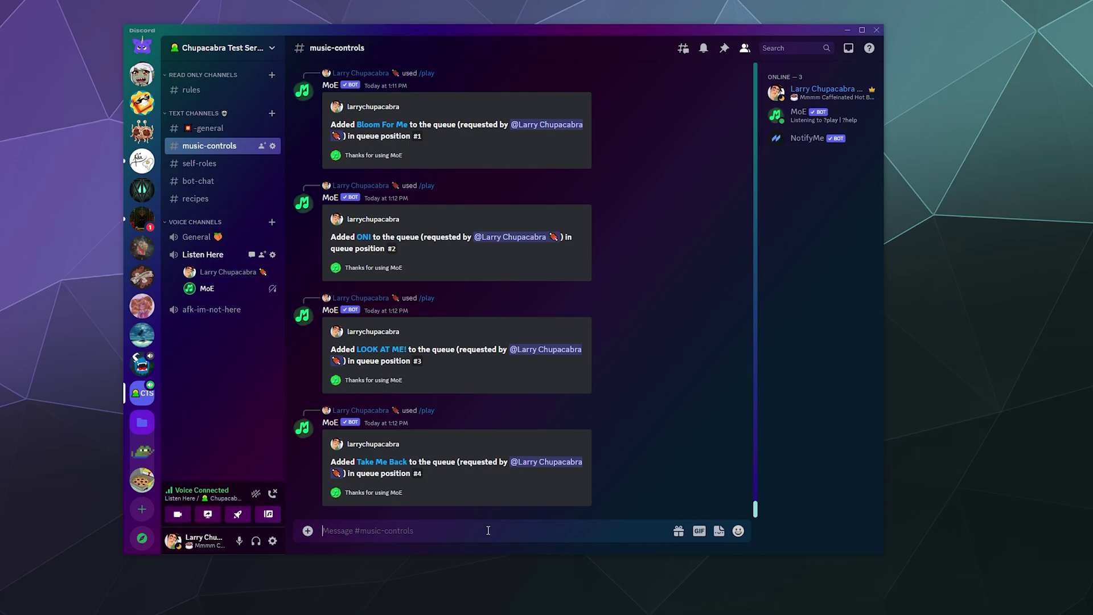
# Step: Try to show the song queue by sending ?queue and running MoE's /queue slash command without options
pyautogui.write('?queue')
pyautogui.press('Return')
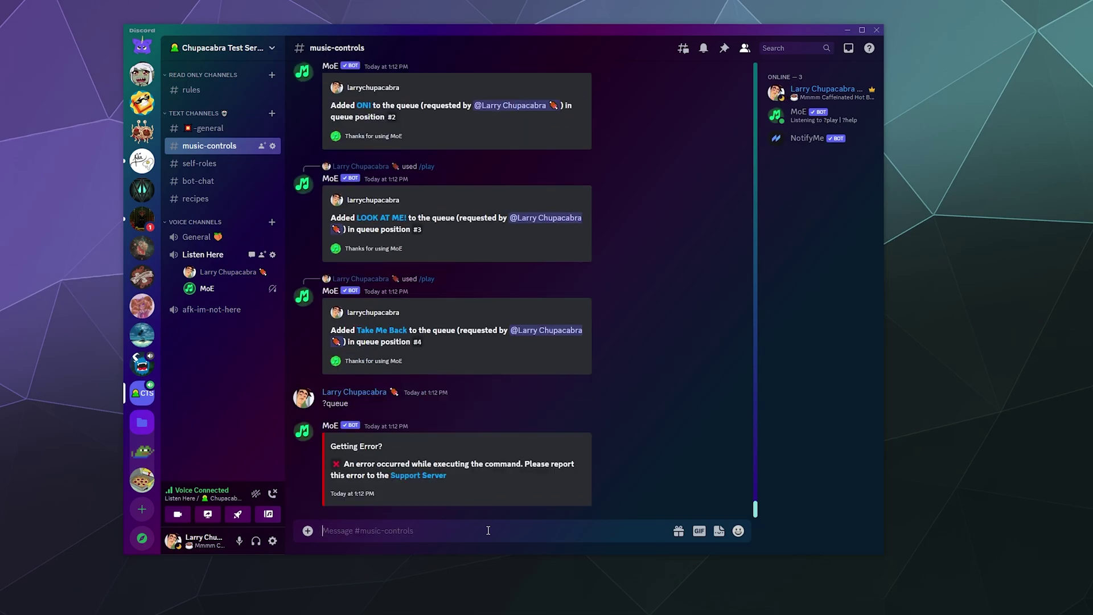
pyautogui.write('/')
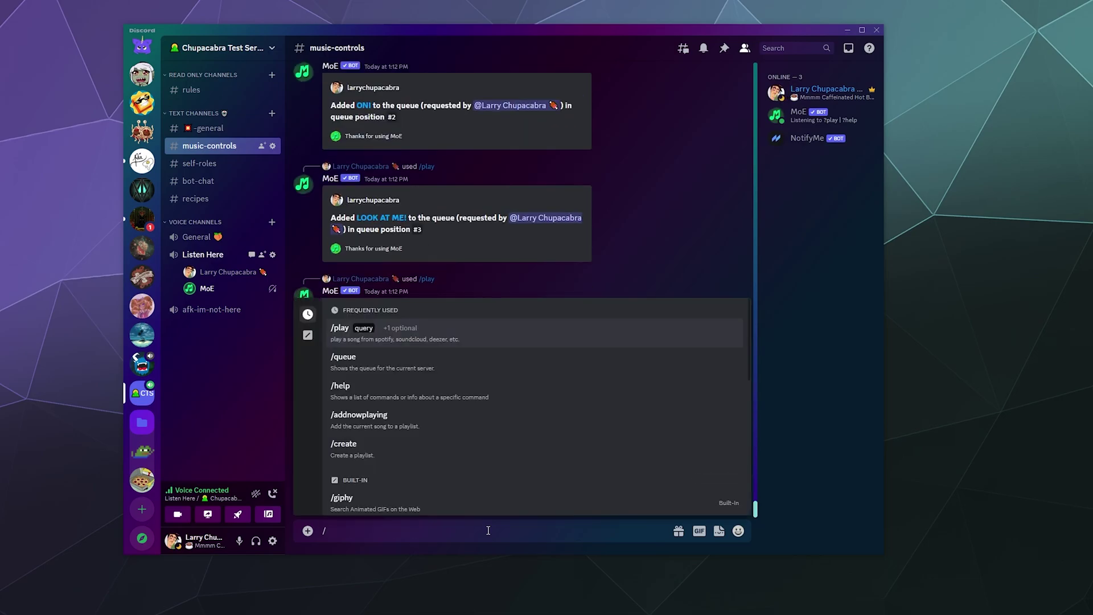
pyautogui.write('queue')
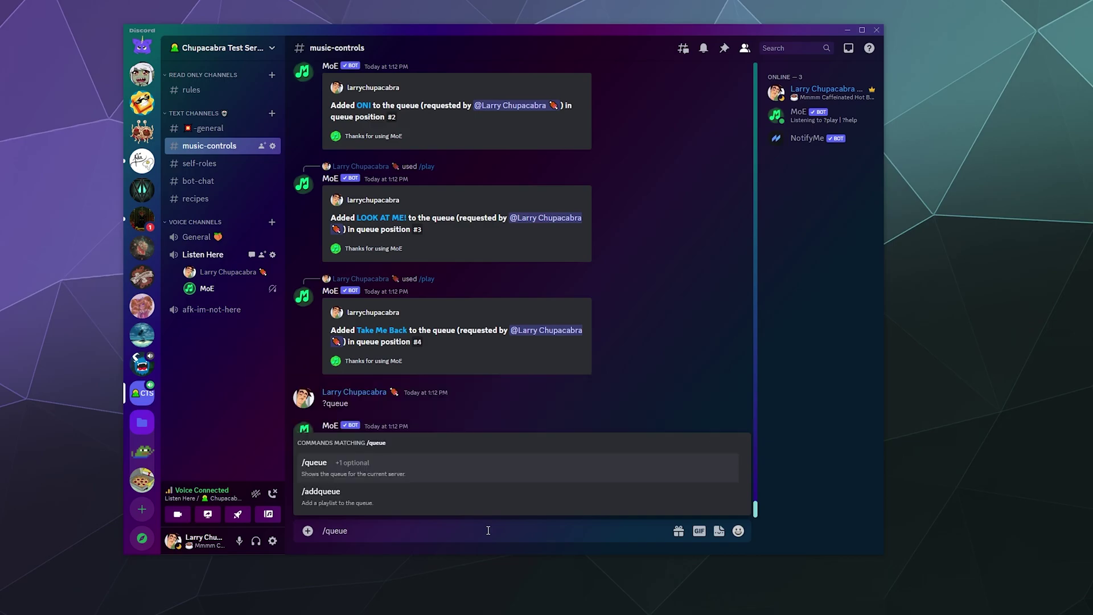
pyautogui.press('Tab')
pyautogui.press('Return')
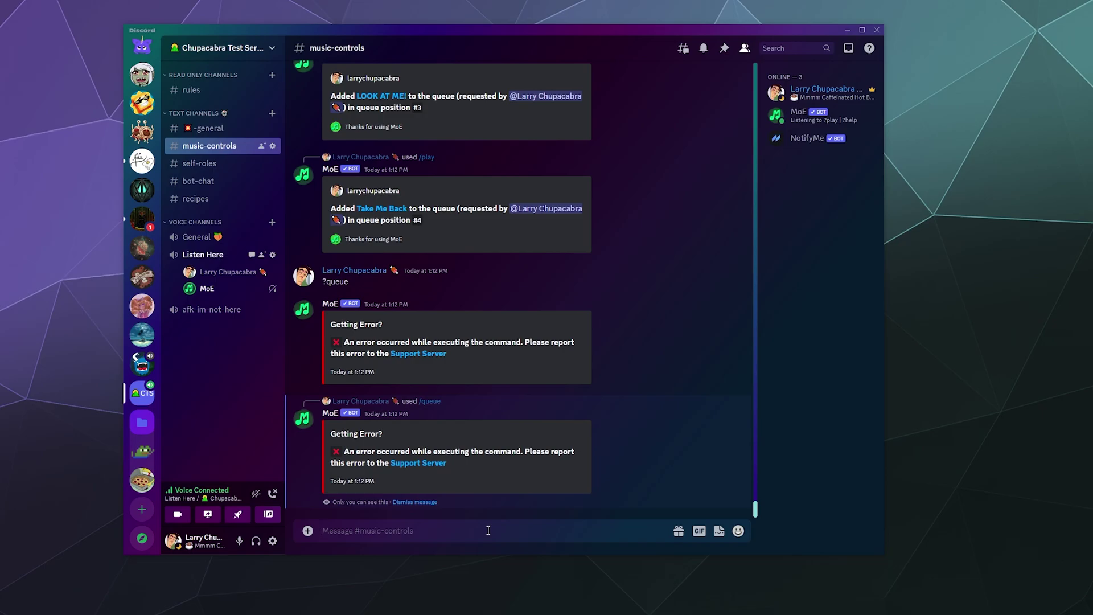
# Step: Run MoE's /nowplaying command to show the current song and look back over the earlier bot replies
pyautogui.write('/now')
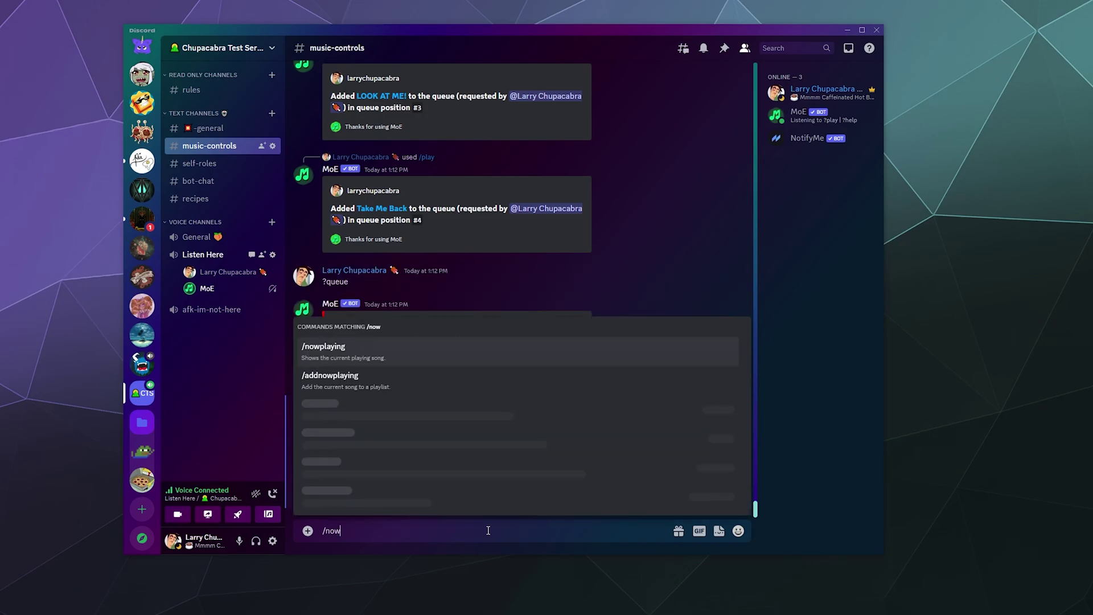
pyautogui.write('po')
pyautogui.write('laying')
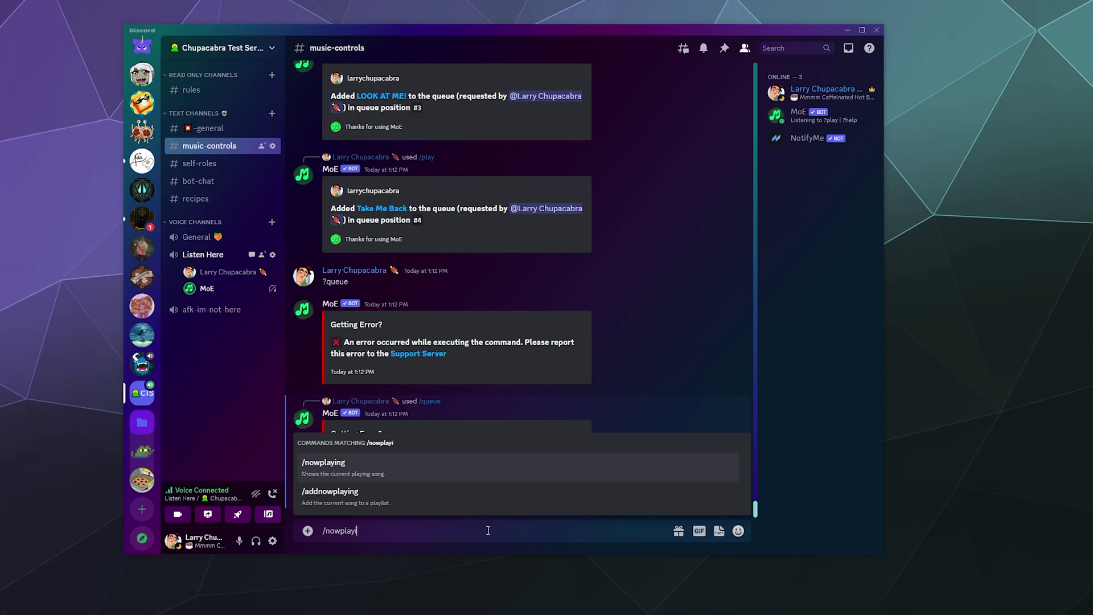
pyautogui.press('Return')
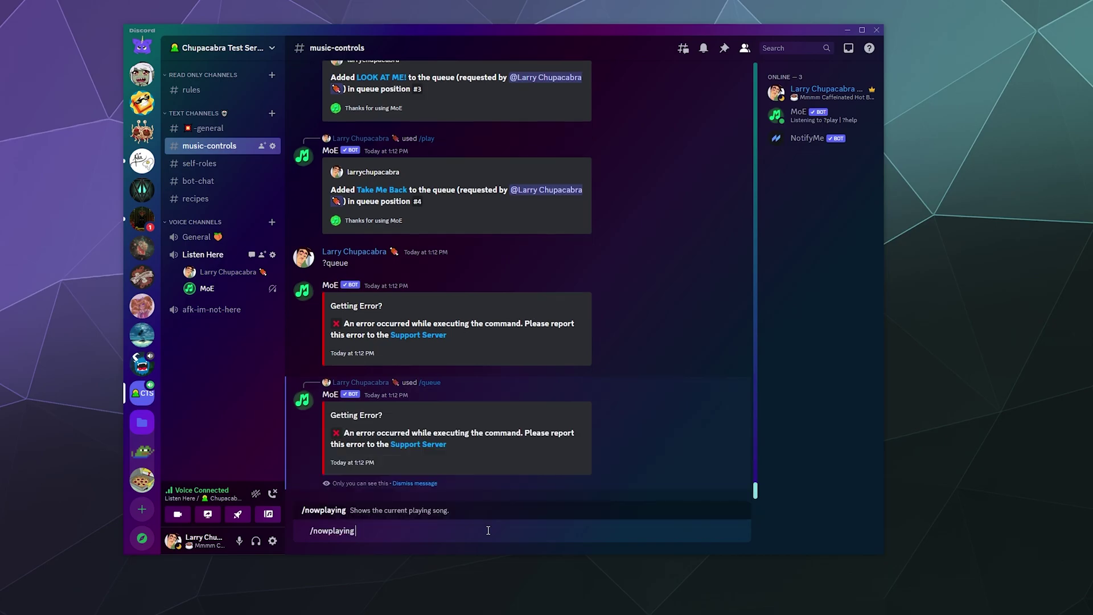
pyautogui.press('Return')
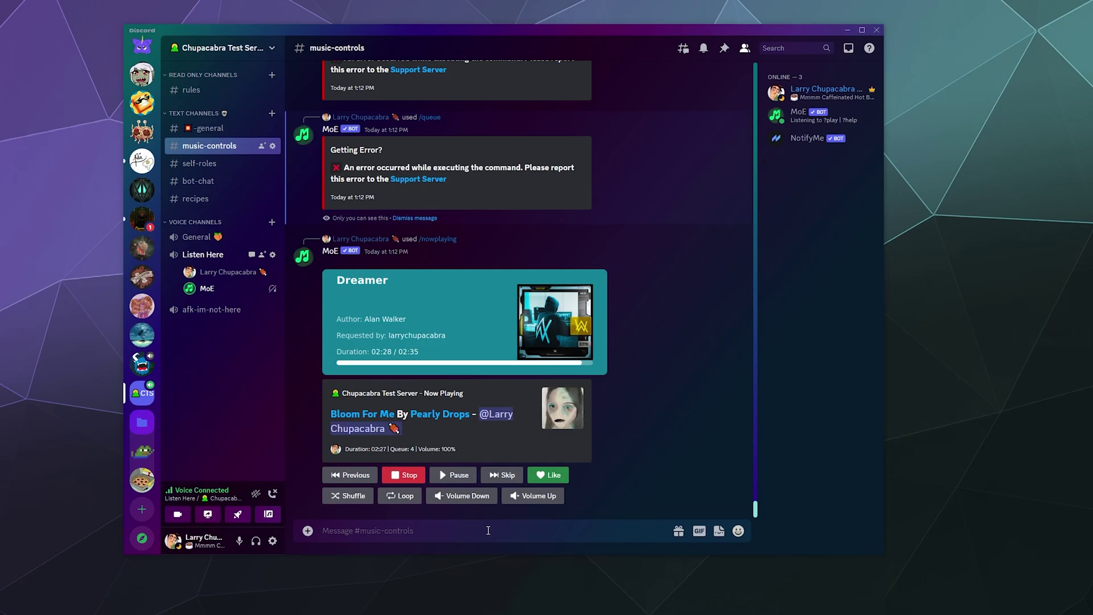
pyautogui.scroll(10, 566, 359)
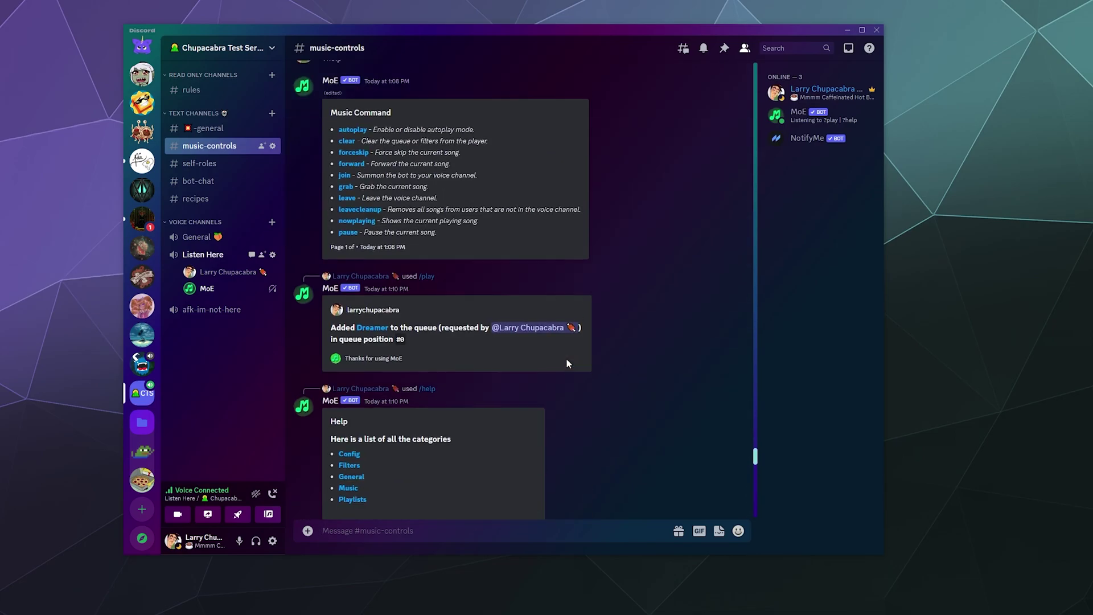
pyautogui.scroll(-10, 566, 359)
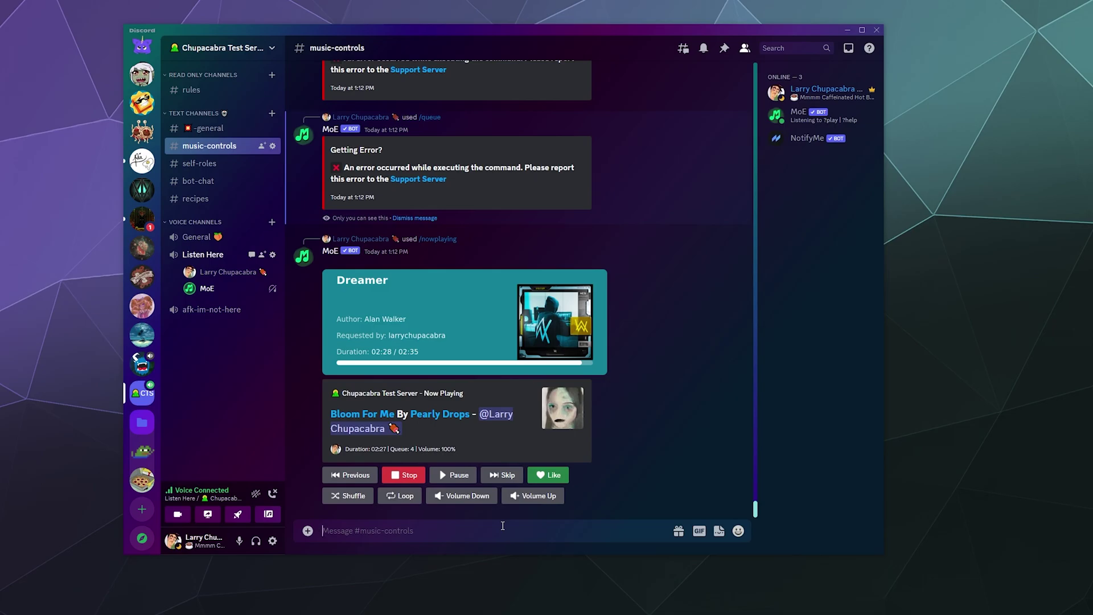
# Step: Send ?help to list MoE's command categories and run /stop to stop the player and clear the queue
pyautogui.write('/')
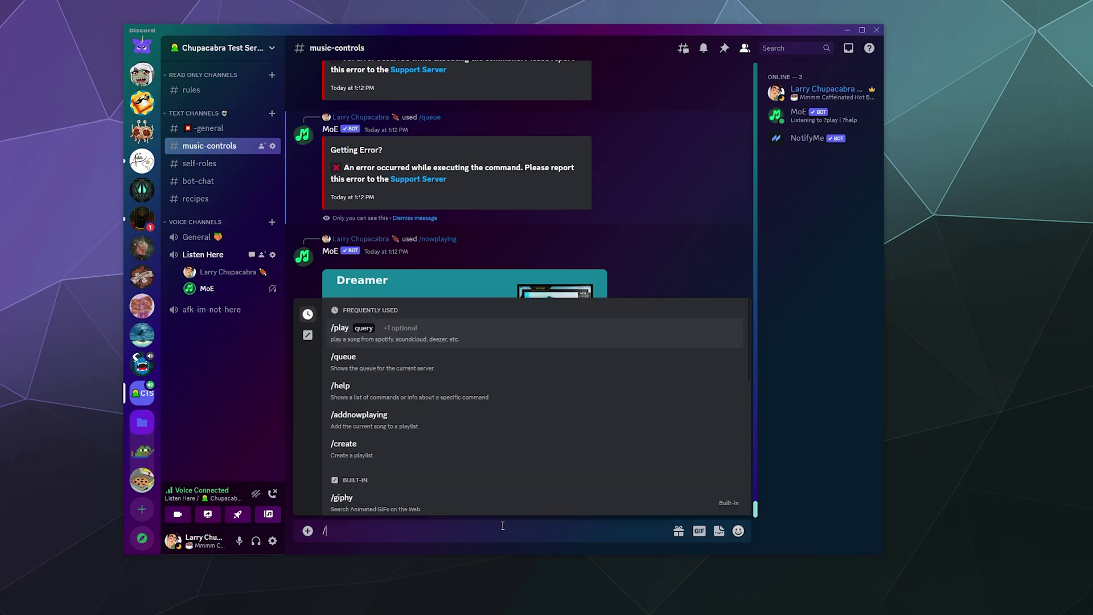
pyautogui.press('BackSpace')
pyautogui.write('?')
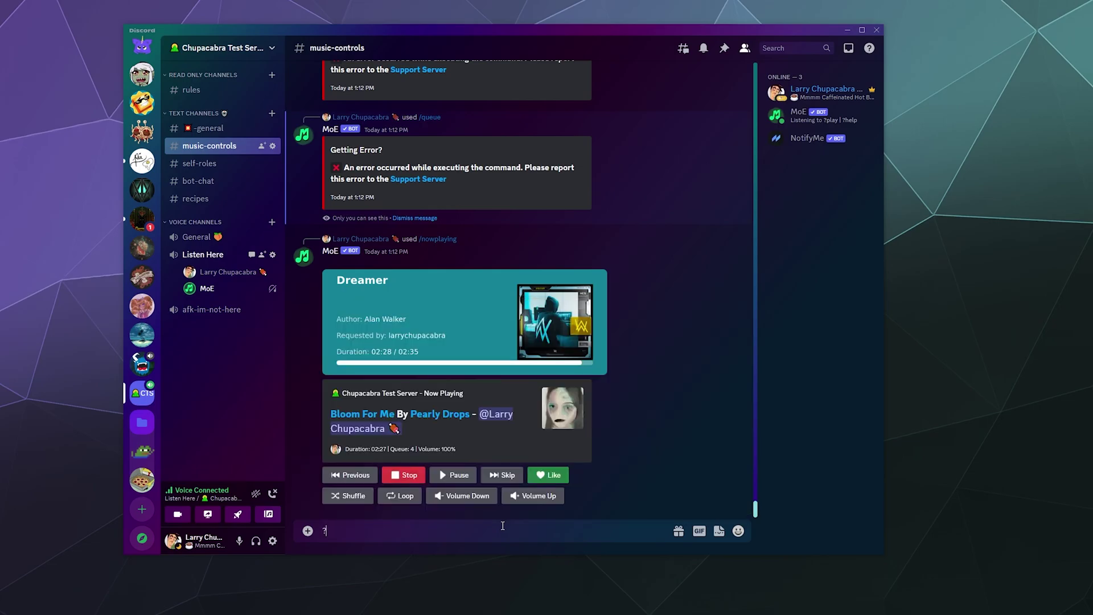
pyautogui.write('help')
pyautogui.press('Return')
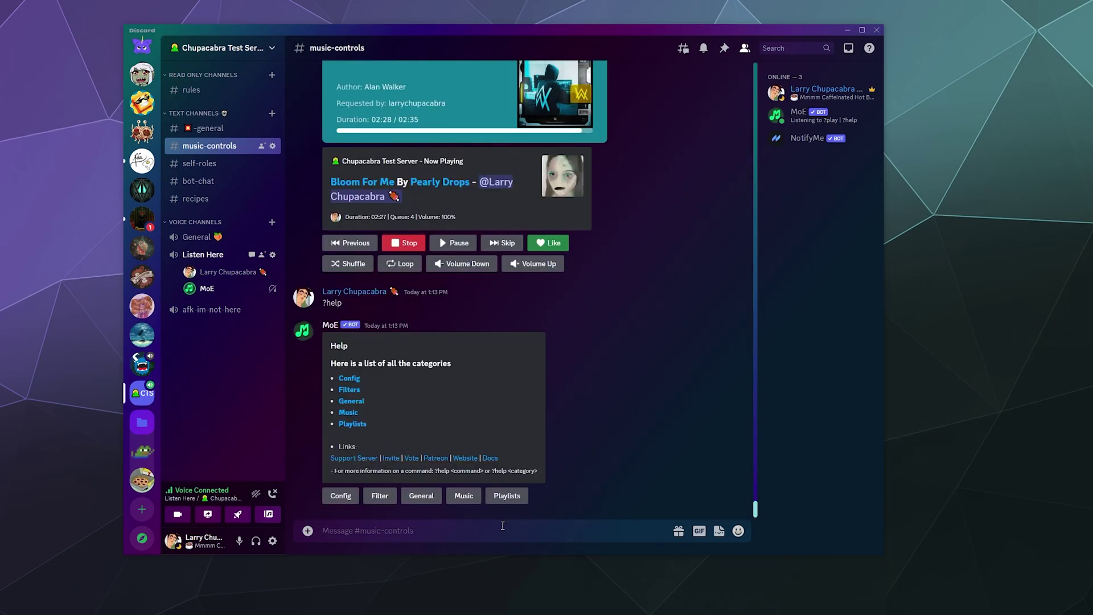
pyautogui.write('/stop')
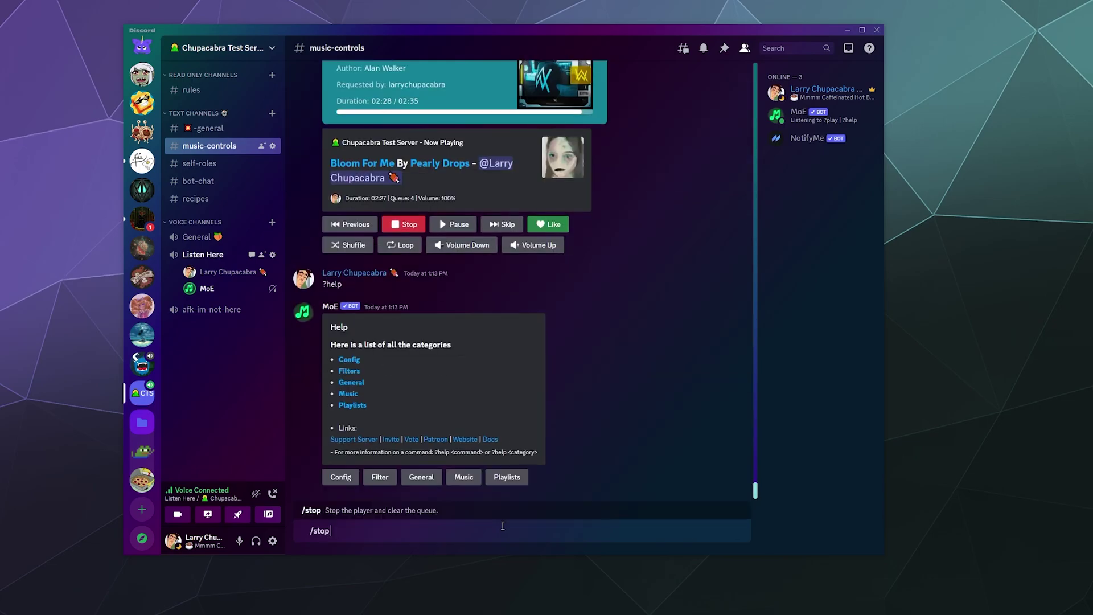
pyautogui.press('Return')
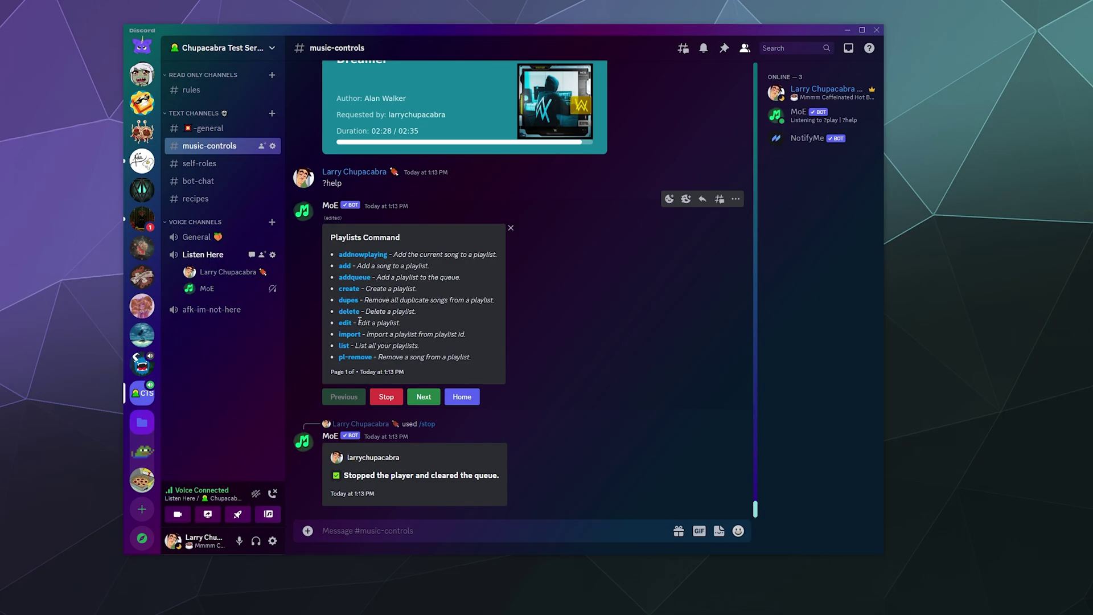
# Step: Create a playlist named "Tut Playlist" with MoE's /create command
pyautogui.click(537, 530)
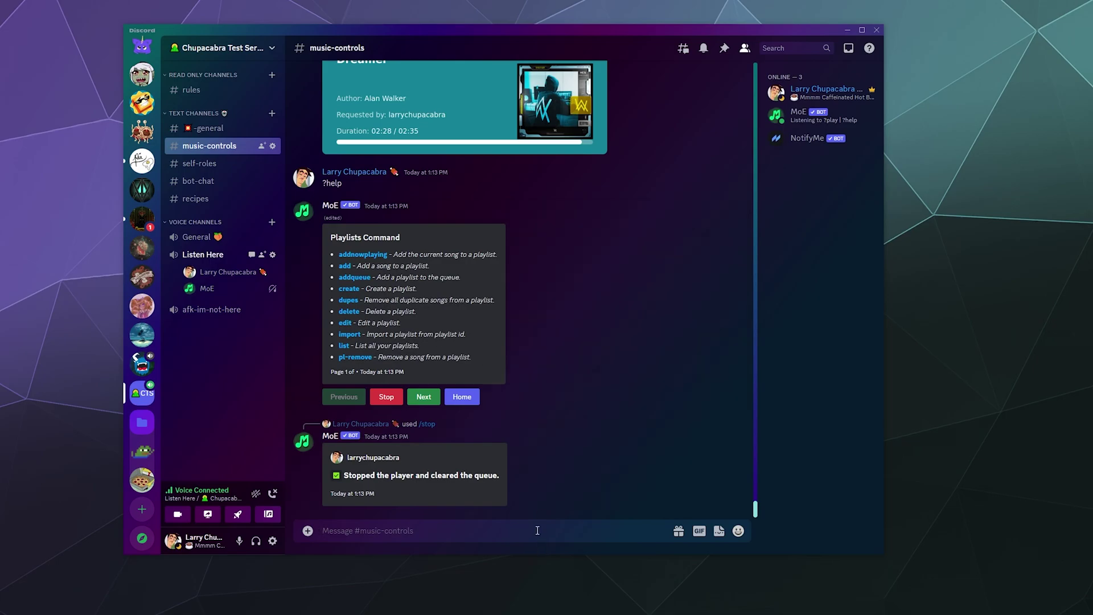
pyautogui.write('/create')
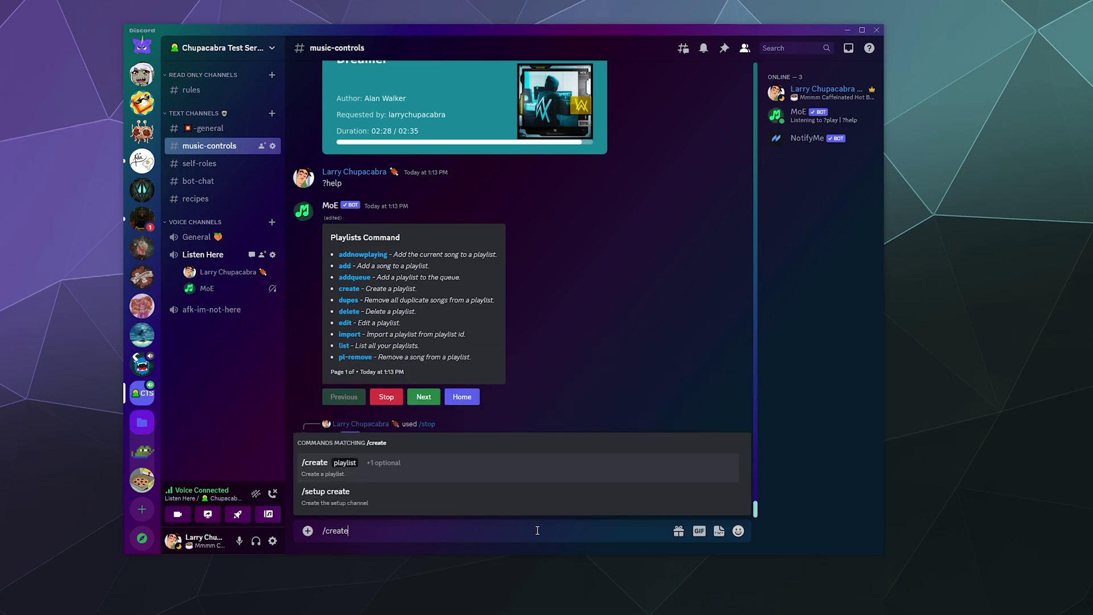
pyautogui.press('Tab')
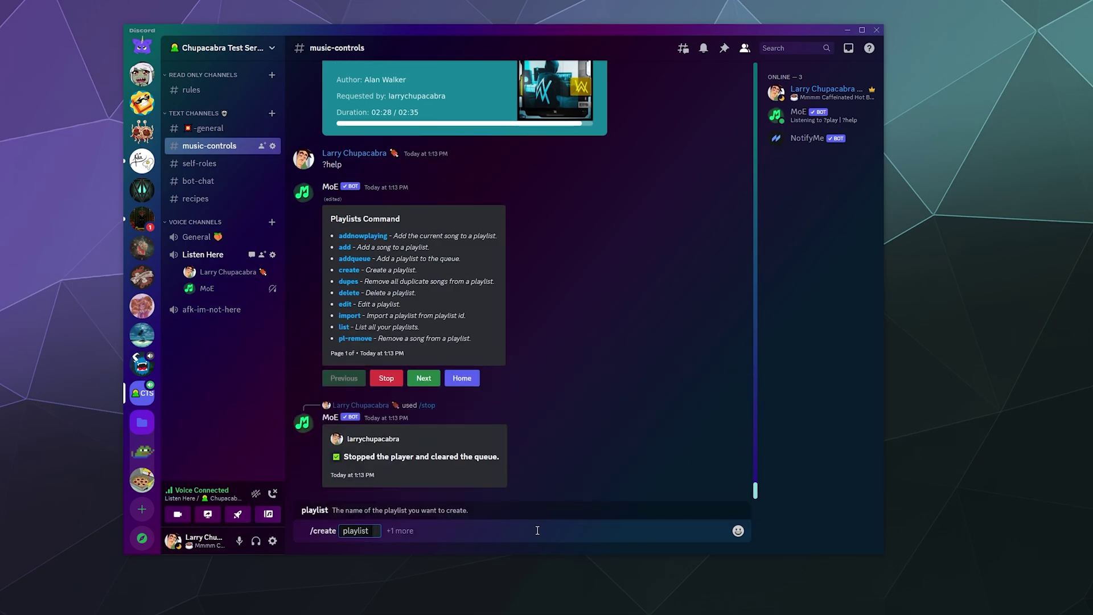
pyautogui.write('Tut Playlist')
pyautogui.press('Return')
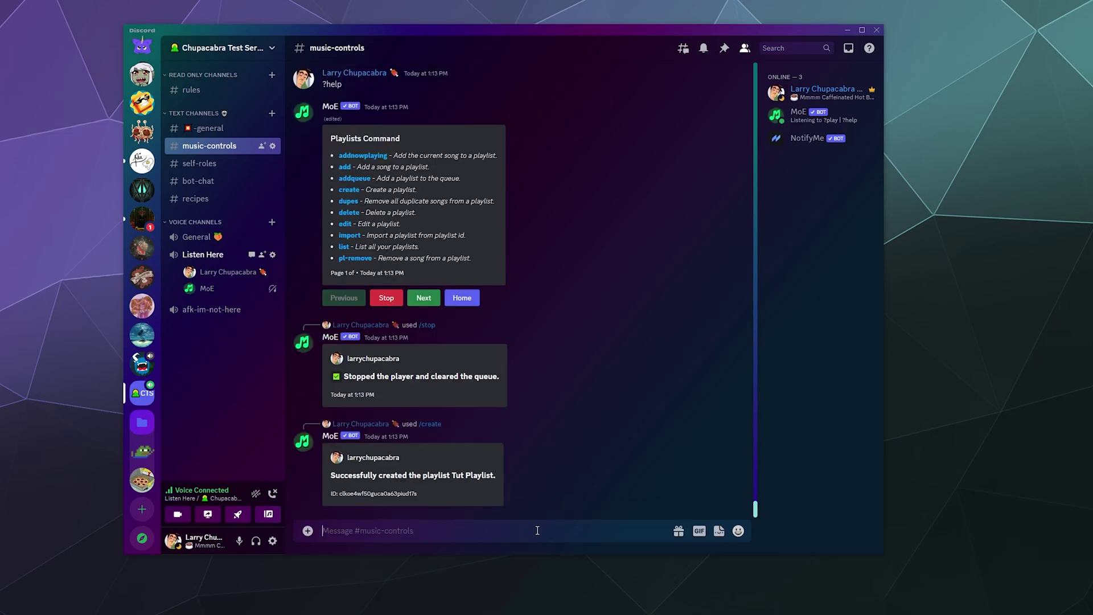
# Step: Run MoE's /nowplaying command again to check the current song
pyautogui.write('/')
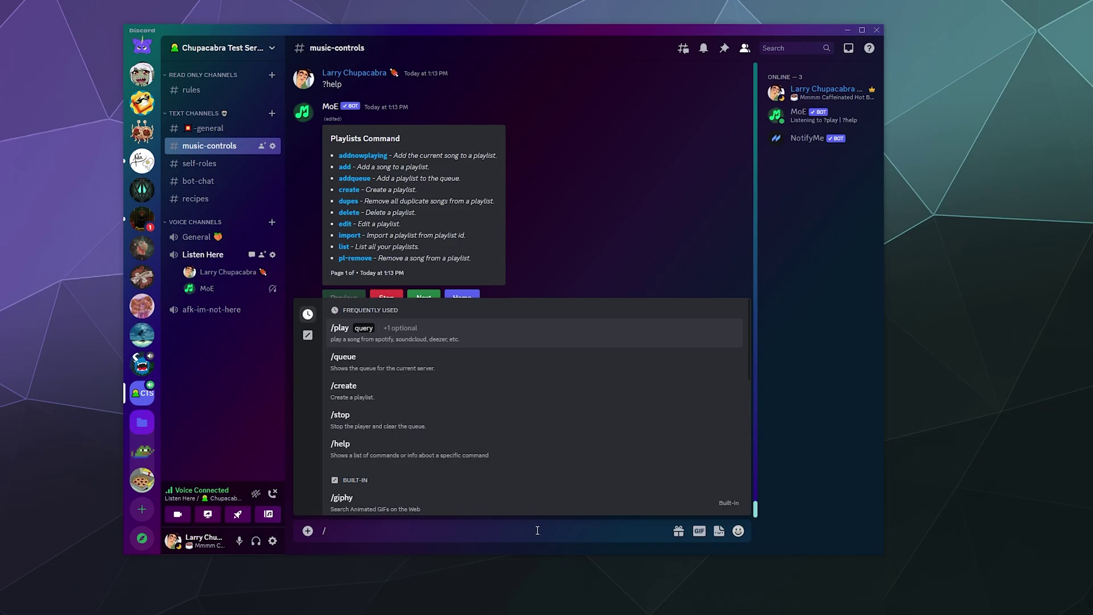
pyautogui.press('BackSpace')
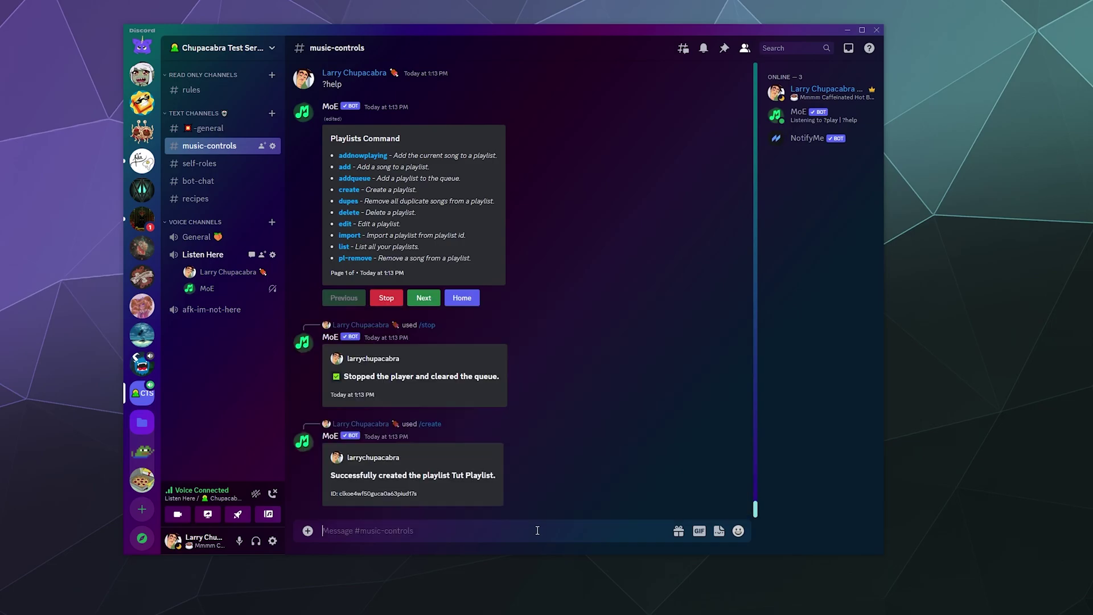
pyautogui.write('/nowplaye')
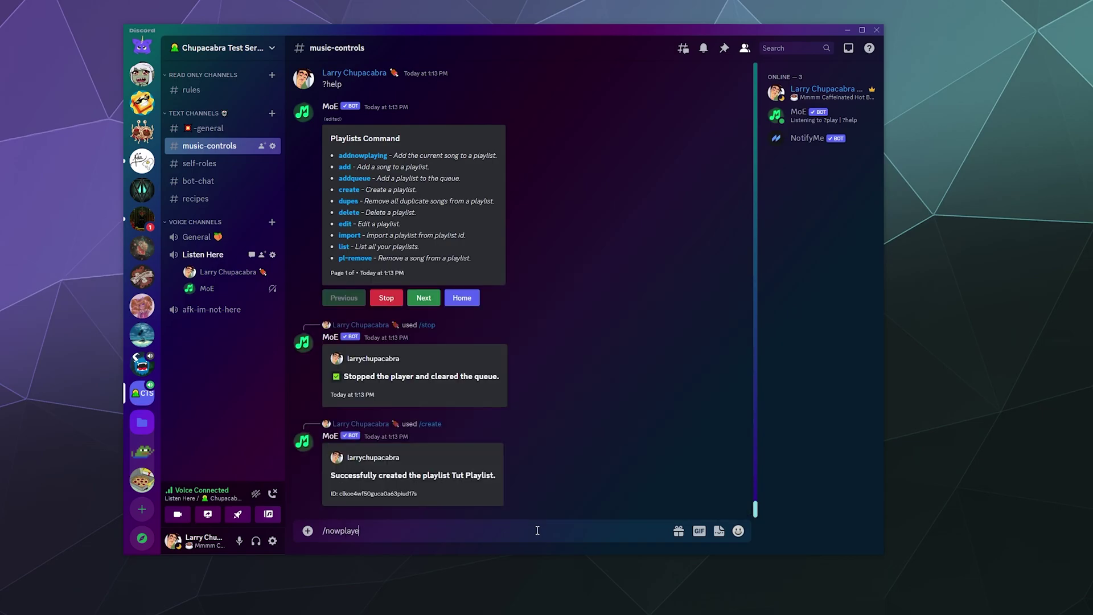
pyautogui.press('BackSpace')
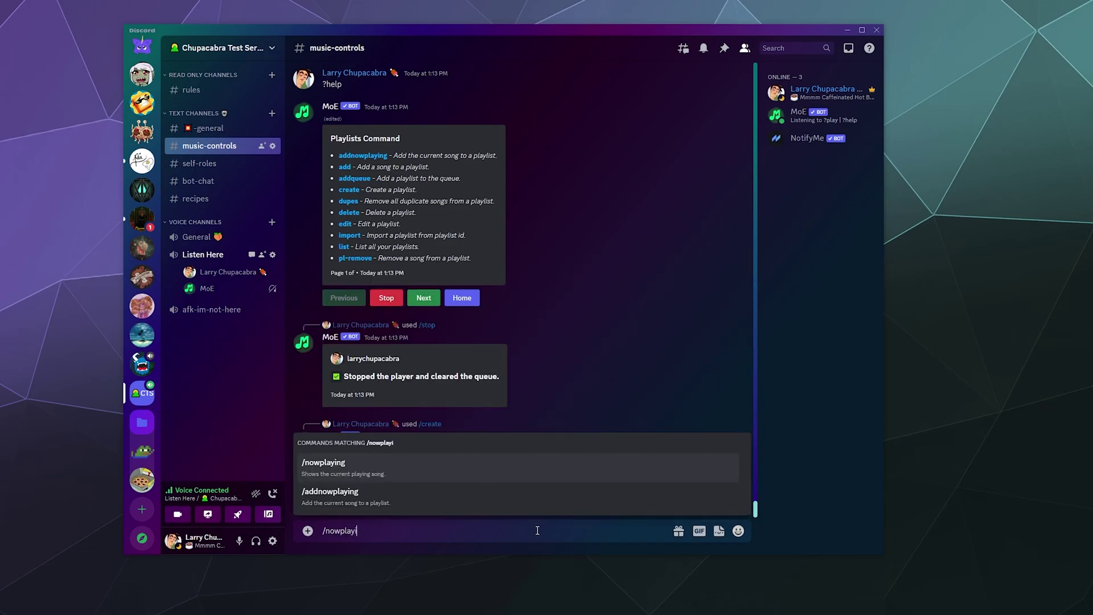
pyautogui.write('ing')
pyautogui.press('Tab')
pyautogui.press('Return')
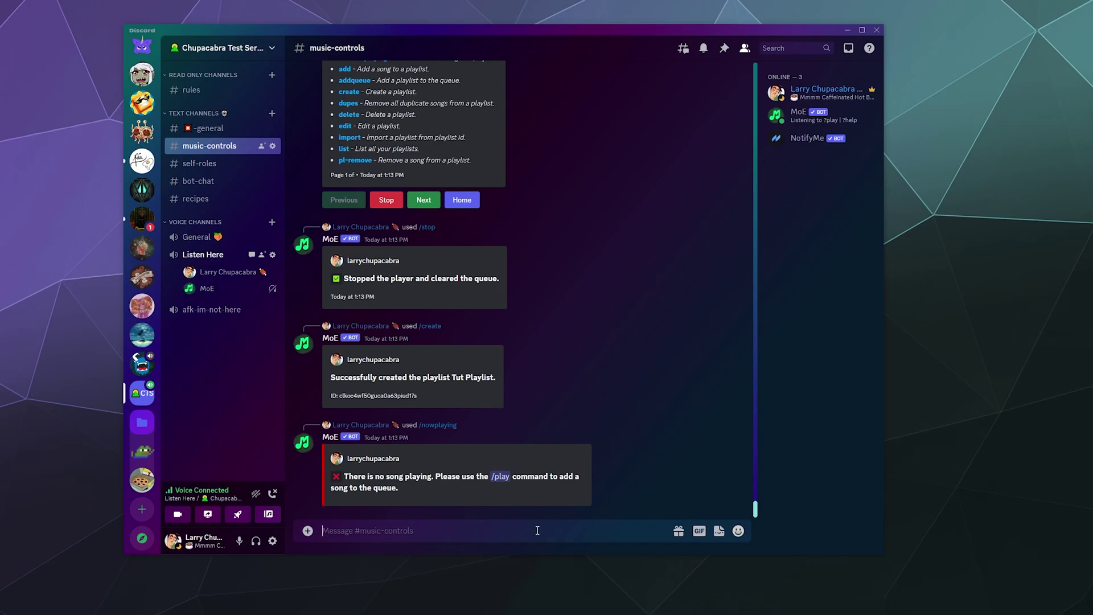
# Step: Run MoE's /play command with the query "Alan Walker Dreamer"
pyautogui.write('/play')
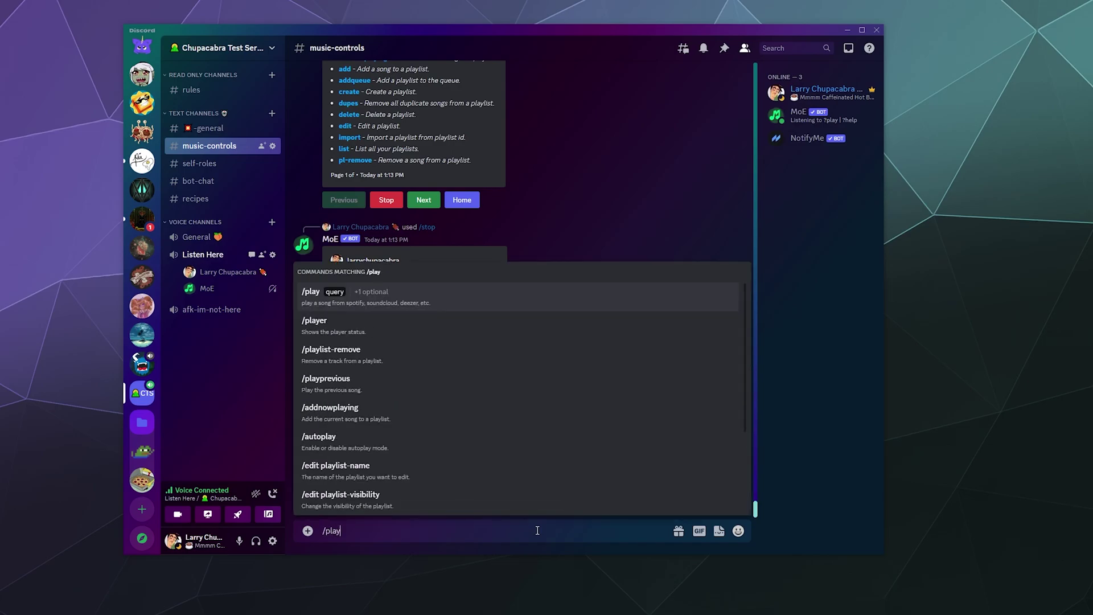
pyautogui.press('Tab')
pyautogui.write('Alan Wal')
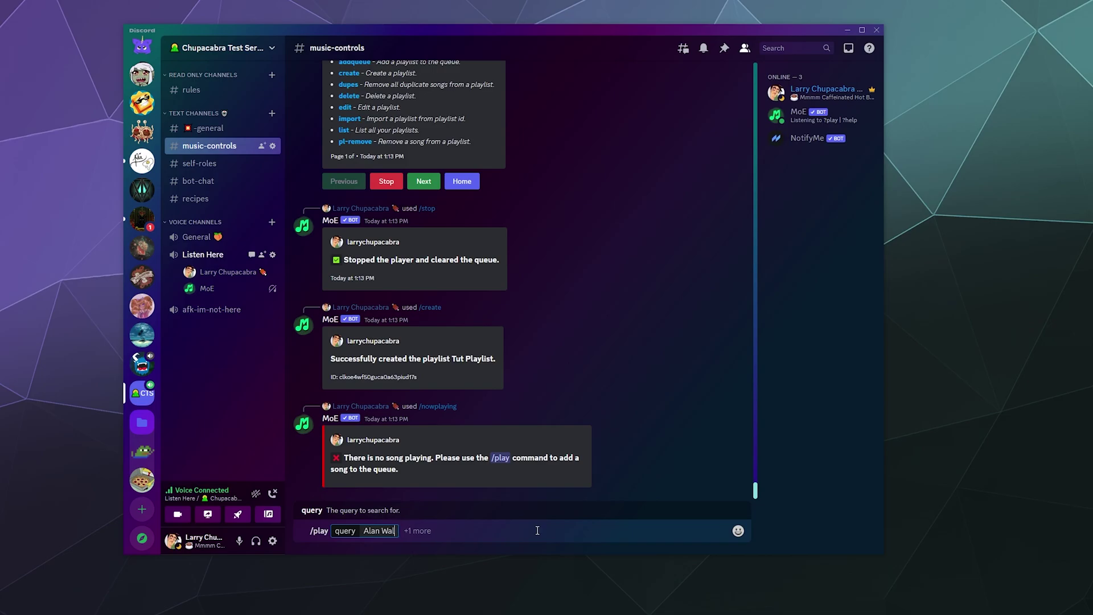
pyautogui.write('ker Dreamer')
pyautogui.press('Return')
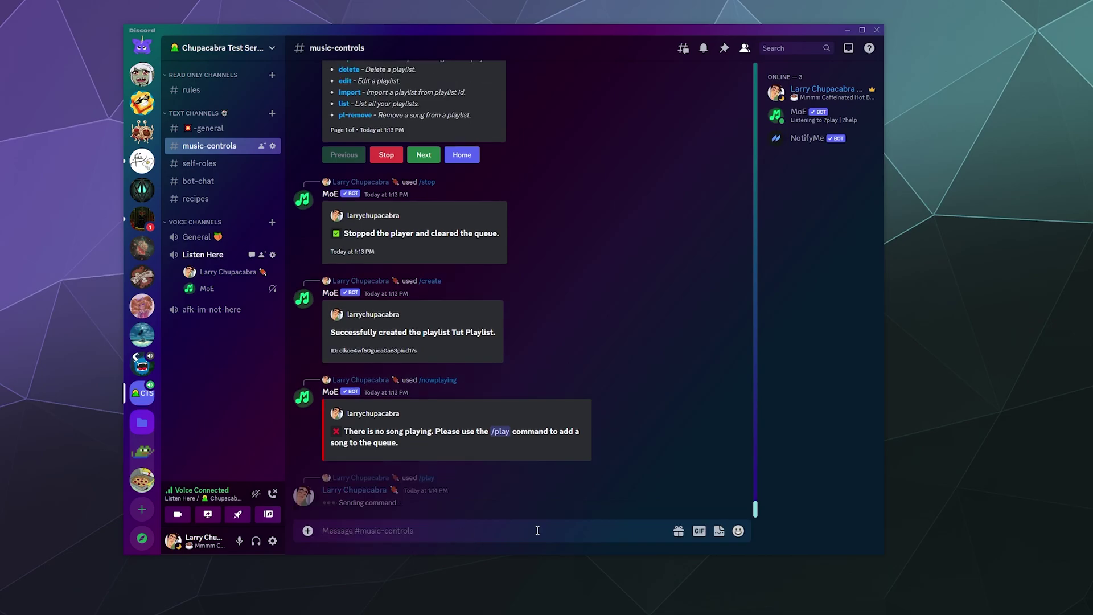
# Step: Try to add the current song to "Tut Playlist" with MoE's /addnowplaying command
pyautogui.write('/')
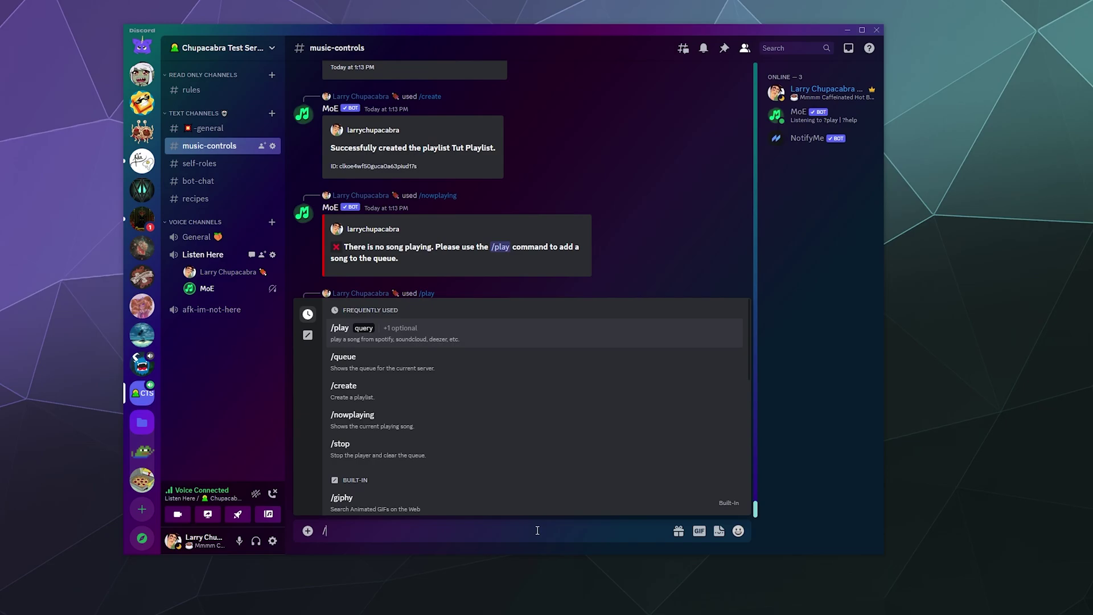
pyautogui.write('add')
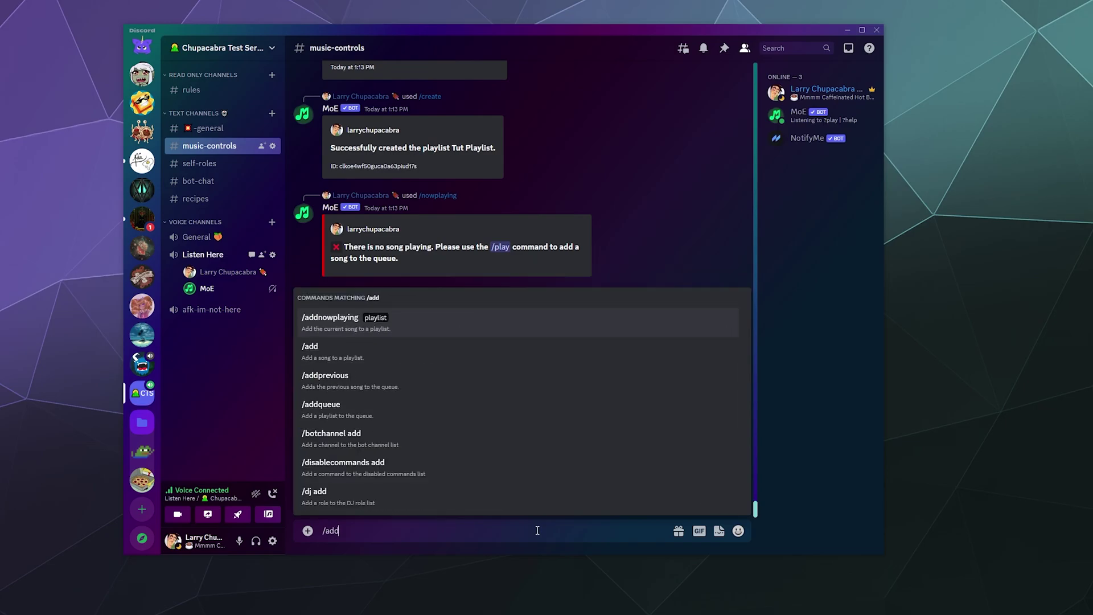
pyautogui.press('Tab')
pyautogui.write('Tut Pl')
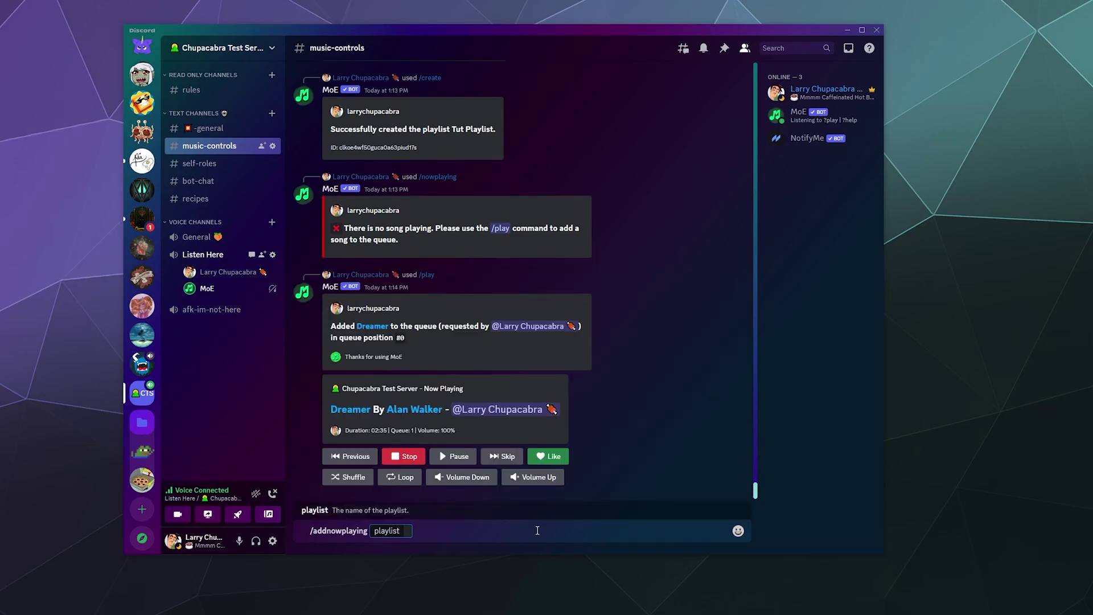
pyautogui.write('aylist')
pyautogui.press('Return')
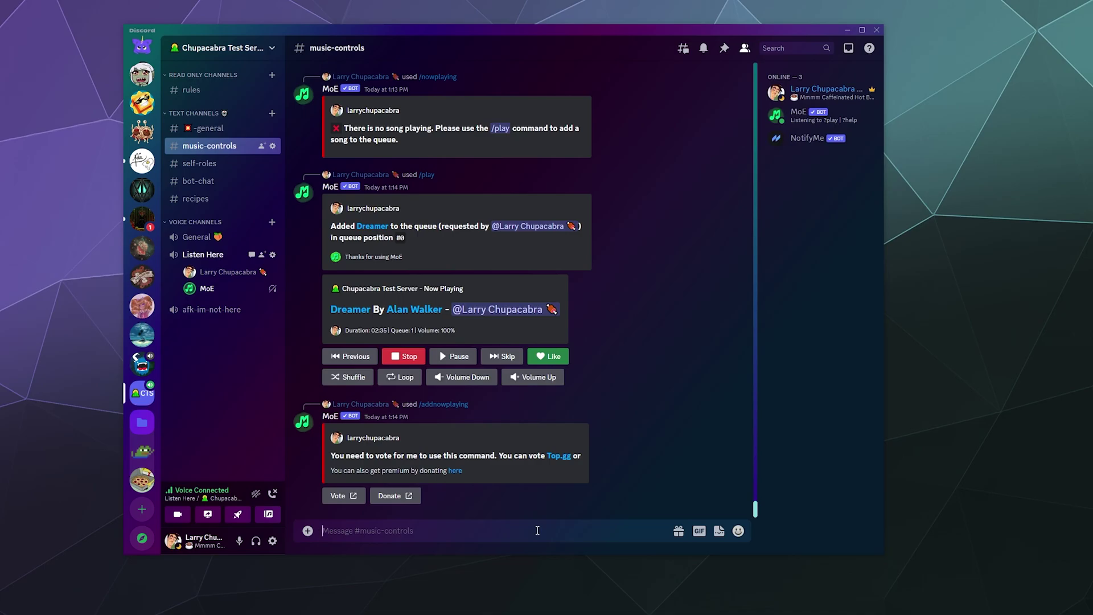
# Step: Send ?help in the music-controls channel and display MoE's Playlists commands
pyautogui.write('/')
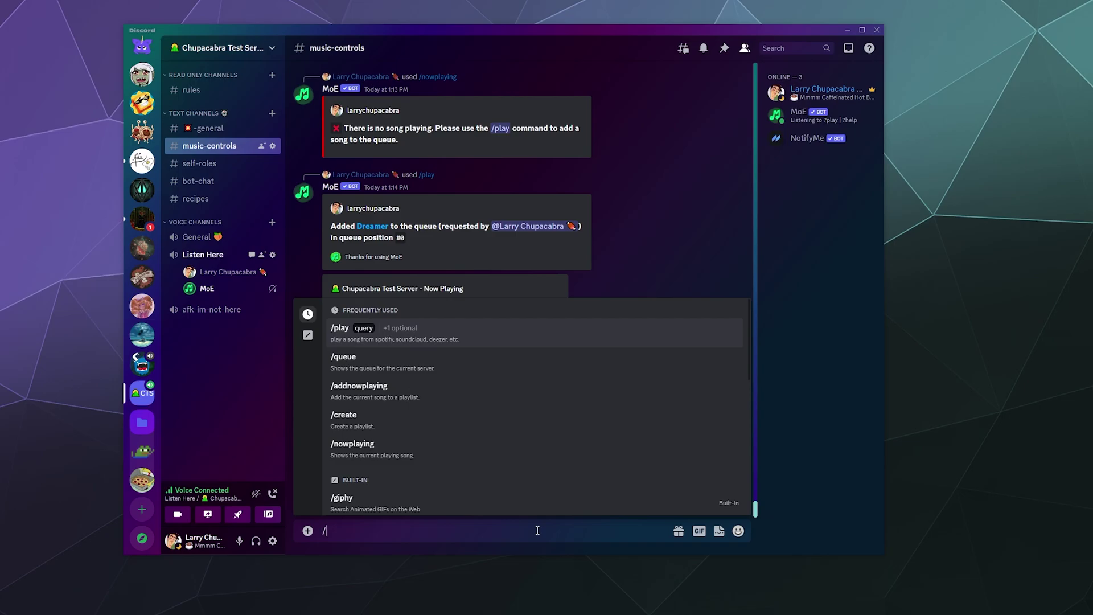
pyautogui.press('BackSpace')
pyautogui.write('?help')
pyautogui.press('Return')
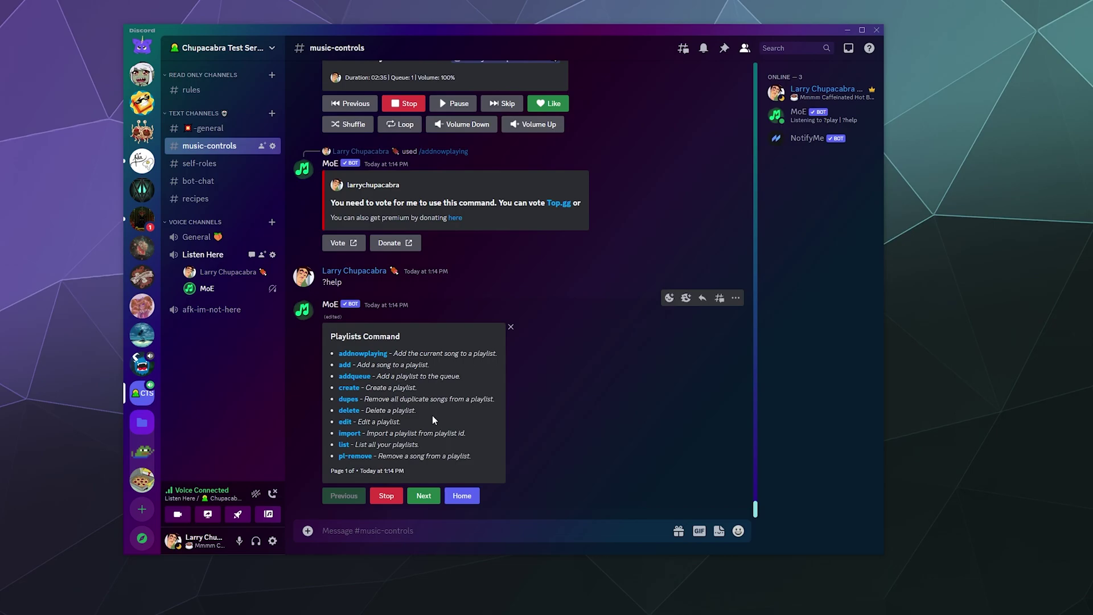
# Step: Send ?help again and display MoE's Config command list
pyautogui.click(433, 533)
pyautogui.write('/')
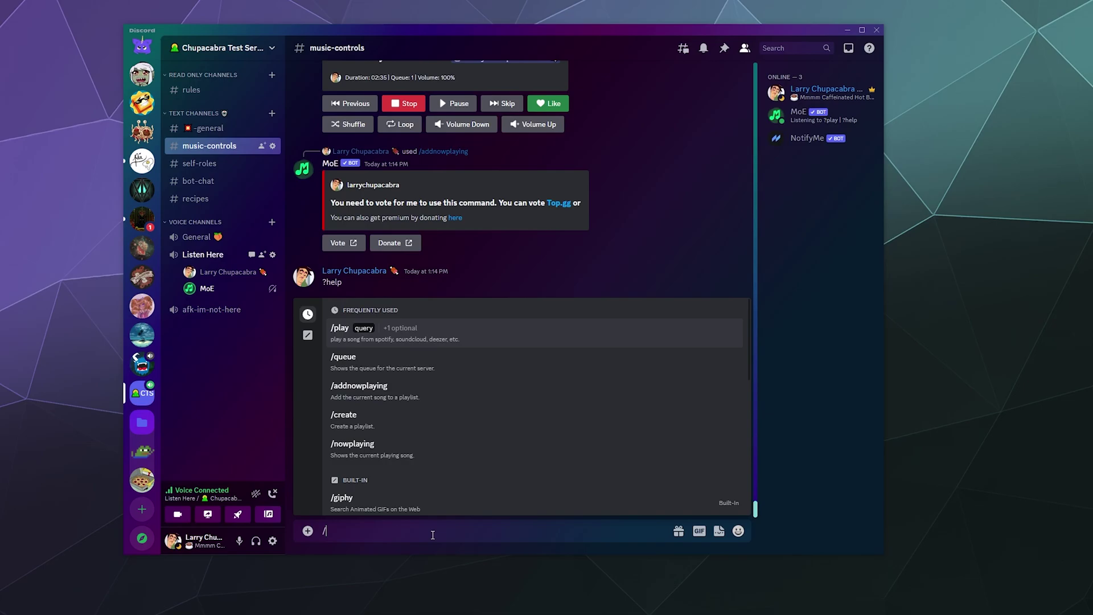
pyautogui.press('BackSpace')
pyautogui.write('?help')
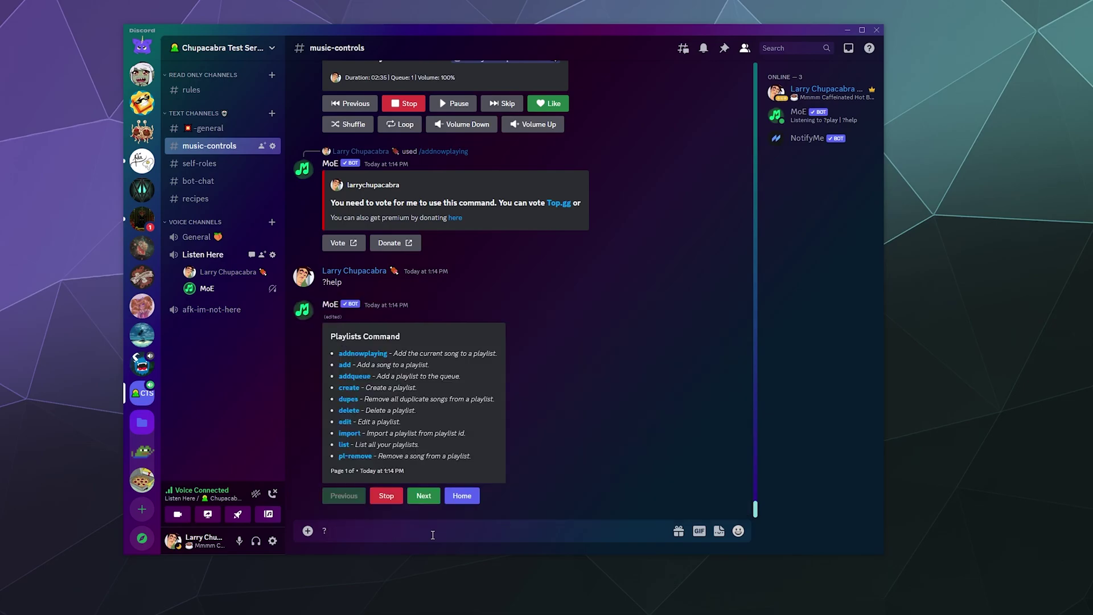
pyautogui.press('Return')
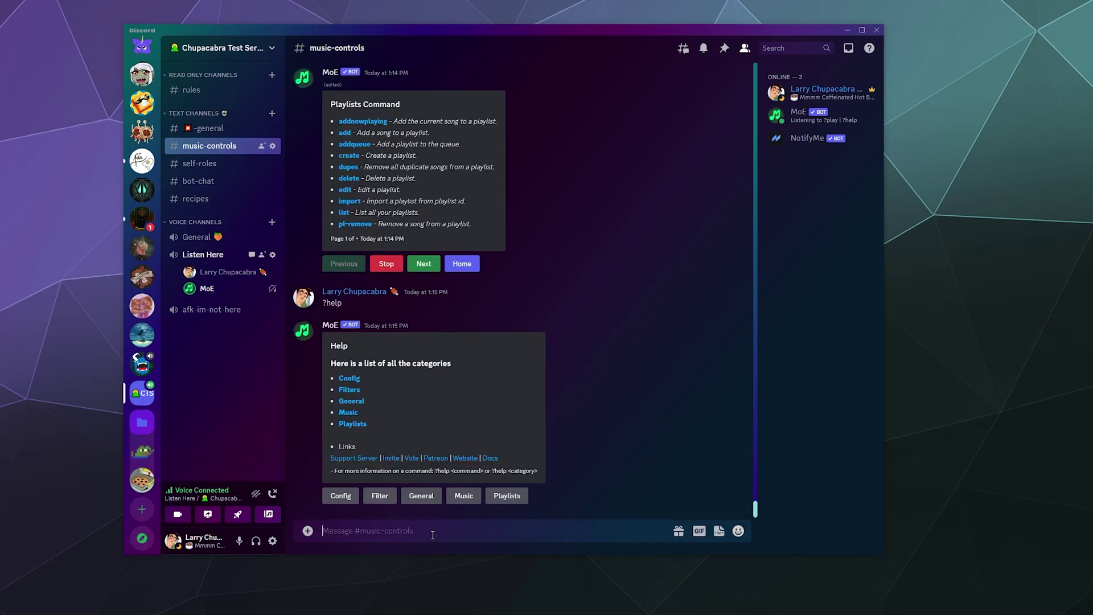
pyautogui.click(347, 496)
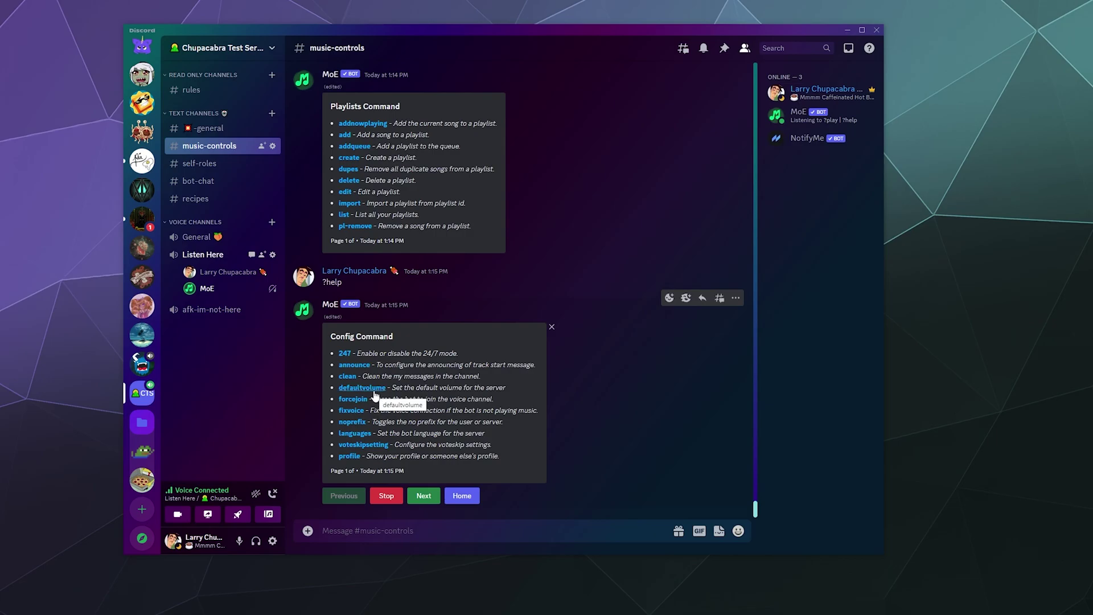
# Step: Adjust the user volume of the MoE bot in the Listen Here voice channel
pyautogui.rightClick(212, 289)
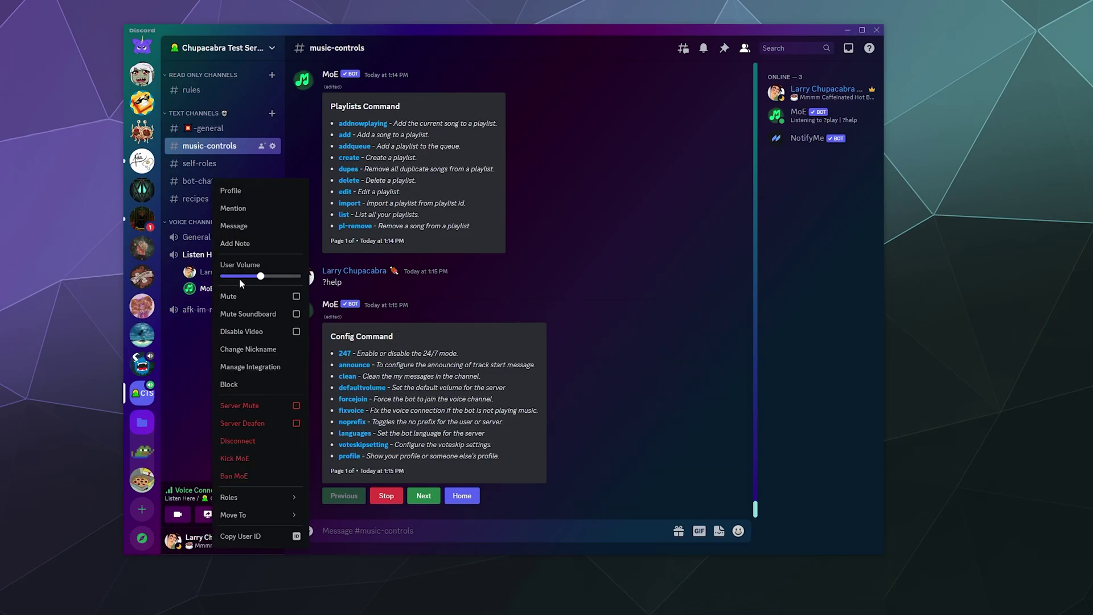
pyautogui.moveTo(265, 276)
pyautogui.mouseDown()
pyautogui.moveTo(240, 276)
pyautogui.moveTo(261, 276)
pyautogui.mouseUp()
pyautogui.click(169, 362)
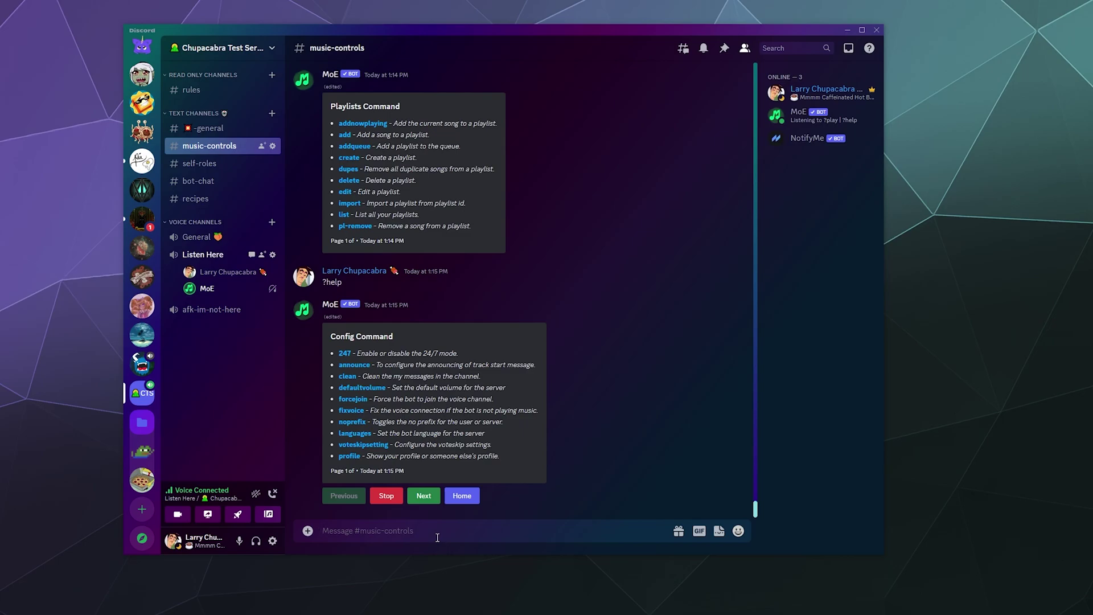
# Step: Request MoE's help overview with ?help and show the General command category
pyautogui.write('/')
pyautogui.press('BackSpace')
pyautogui.write('?help')
pyautogui.press('Return')
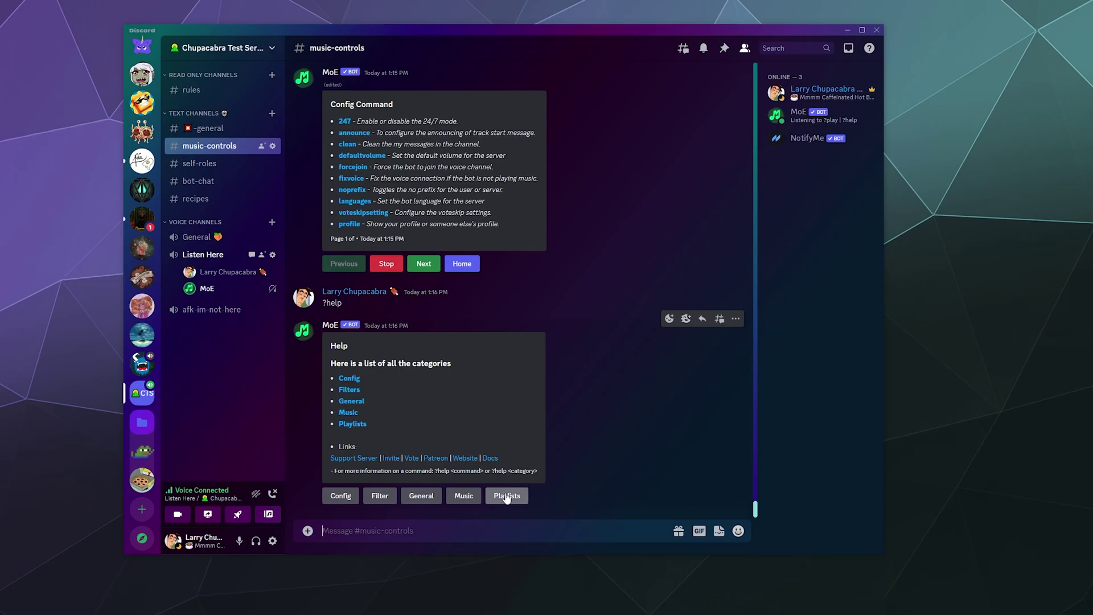
pyautogui.click(426, 496)
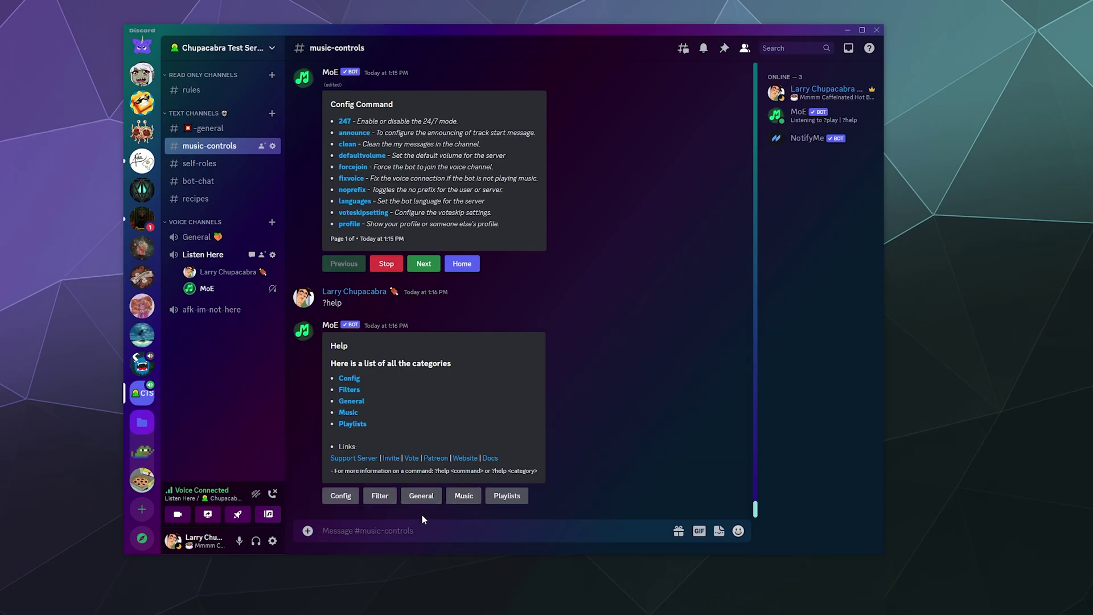
# Step: Request MoE's help overview with ?help and show the audio filter commands
pyautogui.click(418, 530)
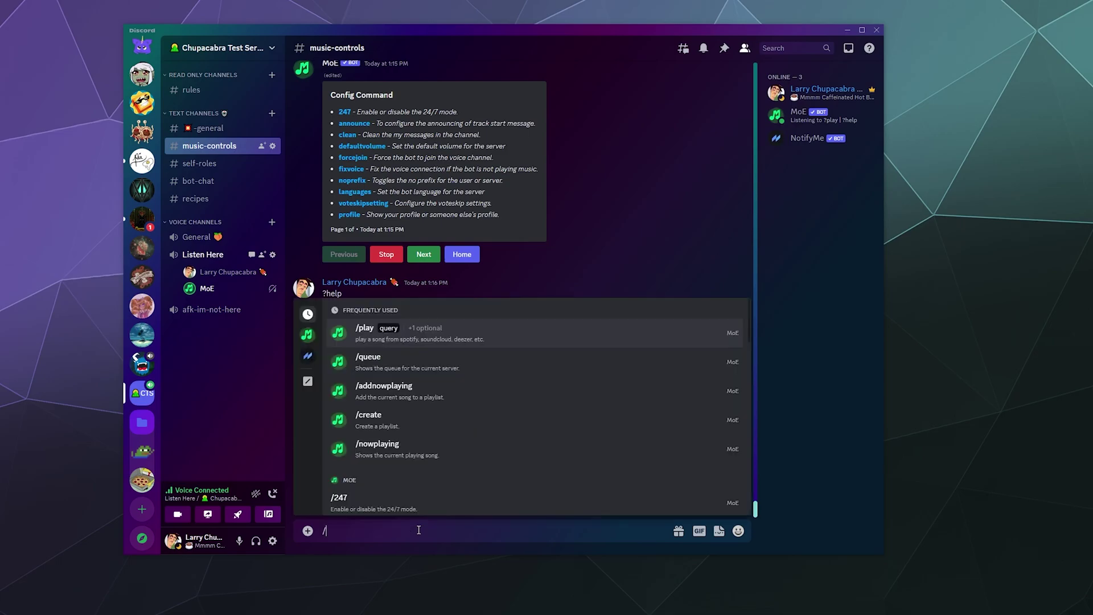
pyautogui.write('?help')
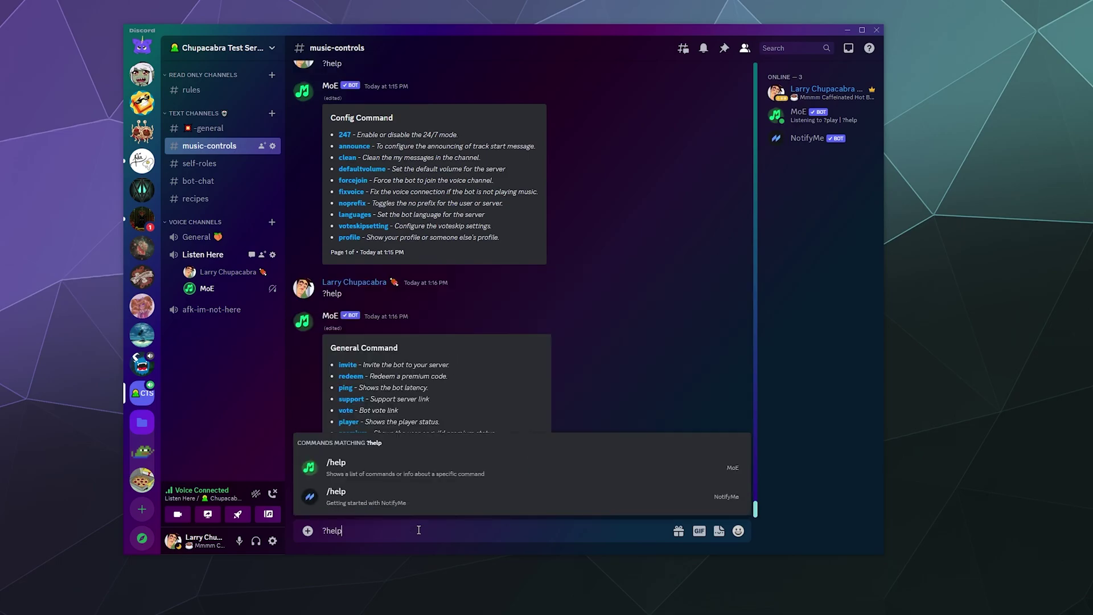
pyautogui.press('Return')
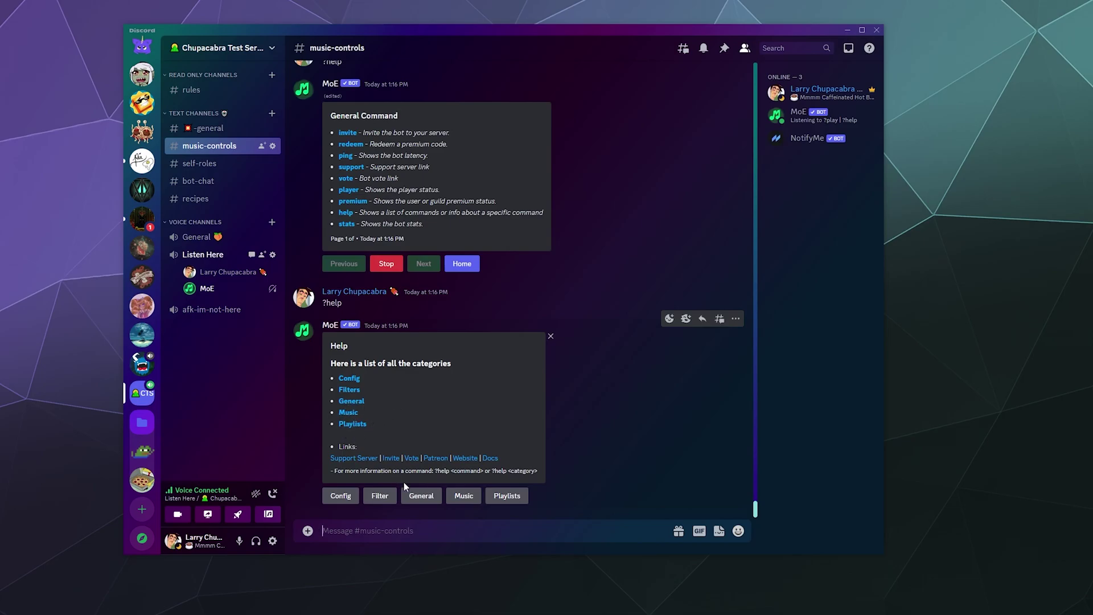
pyautogui.click(380, 495)
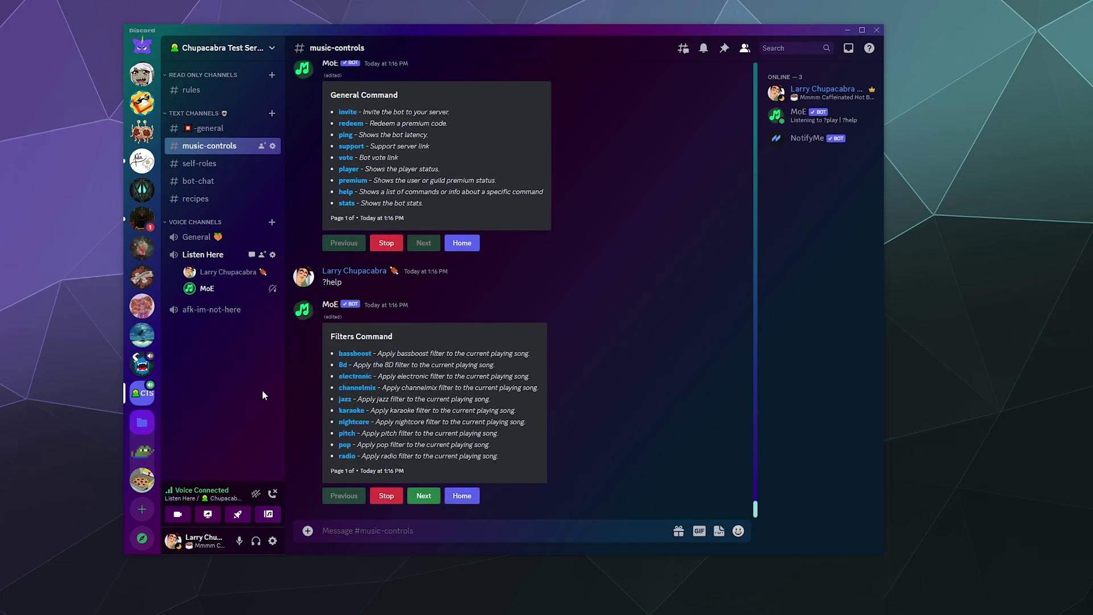